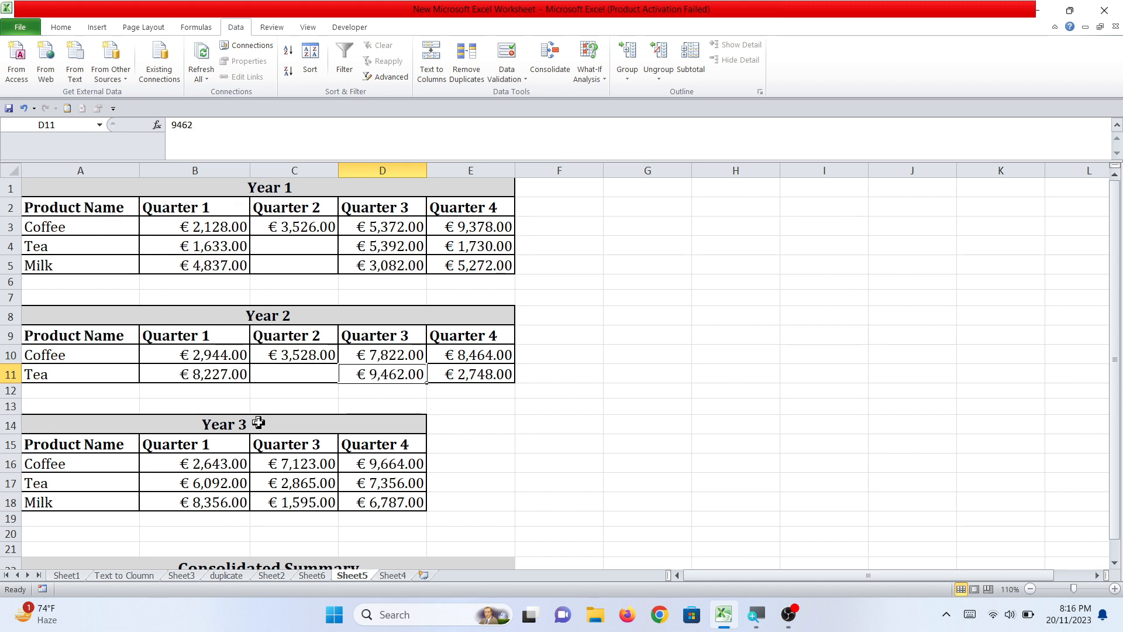
Start a consolidation at cell A23, below the Consolidated Summary heading, using the Sum function
left_click(227, 502)
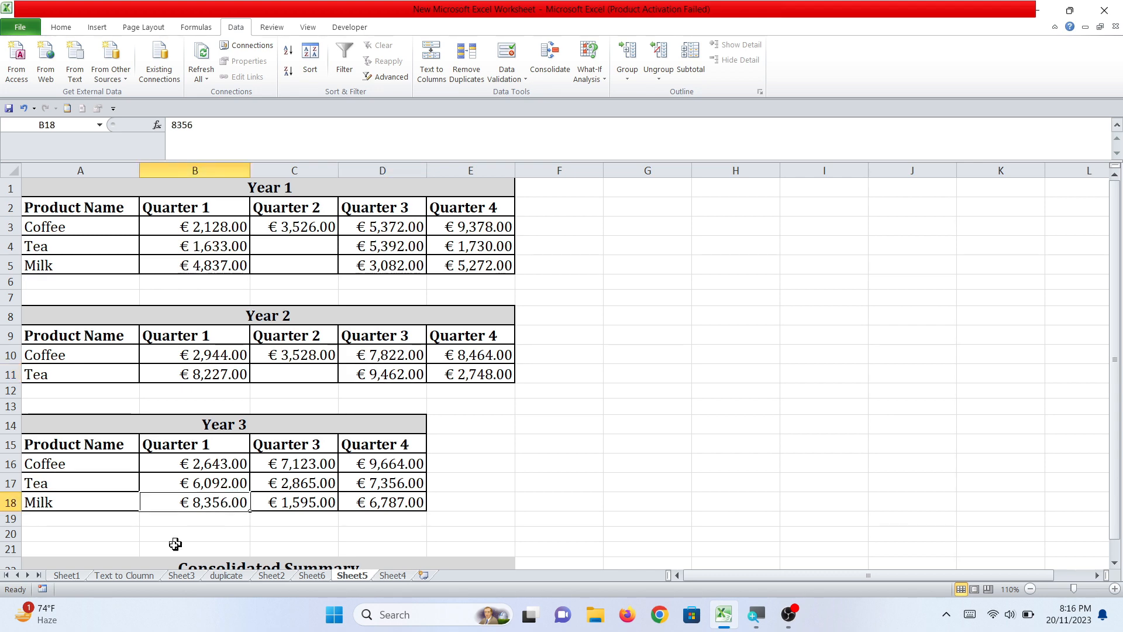
left_click(128, 537)
scroll(127, 537, "down", 1)
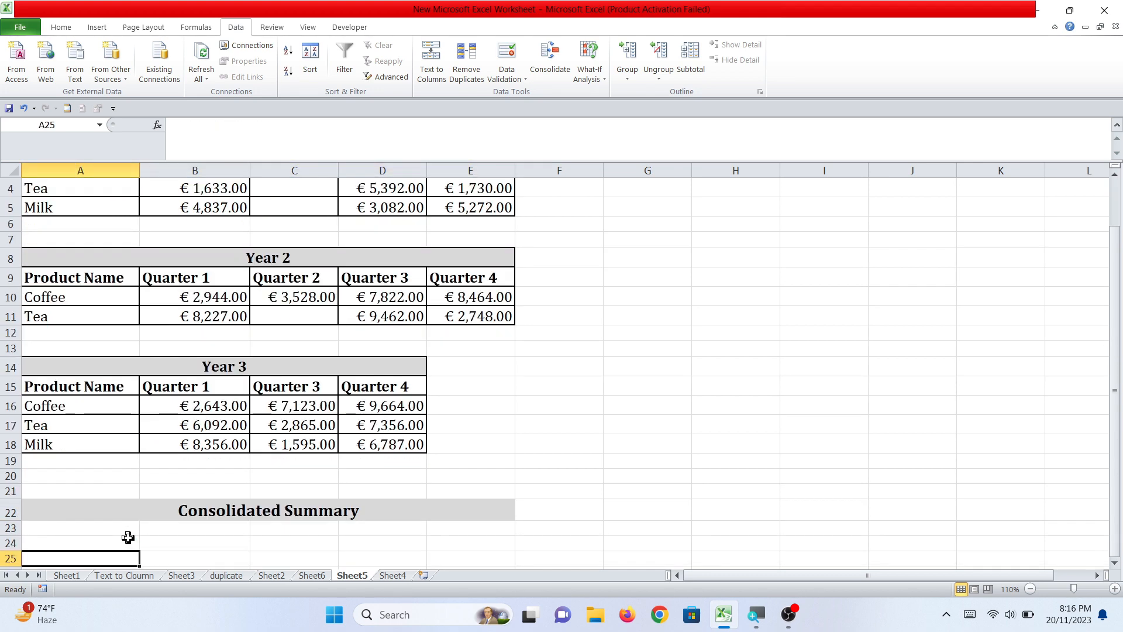
left_click(80, 529)
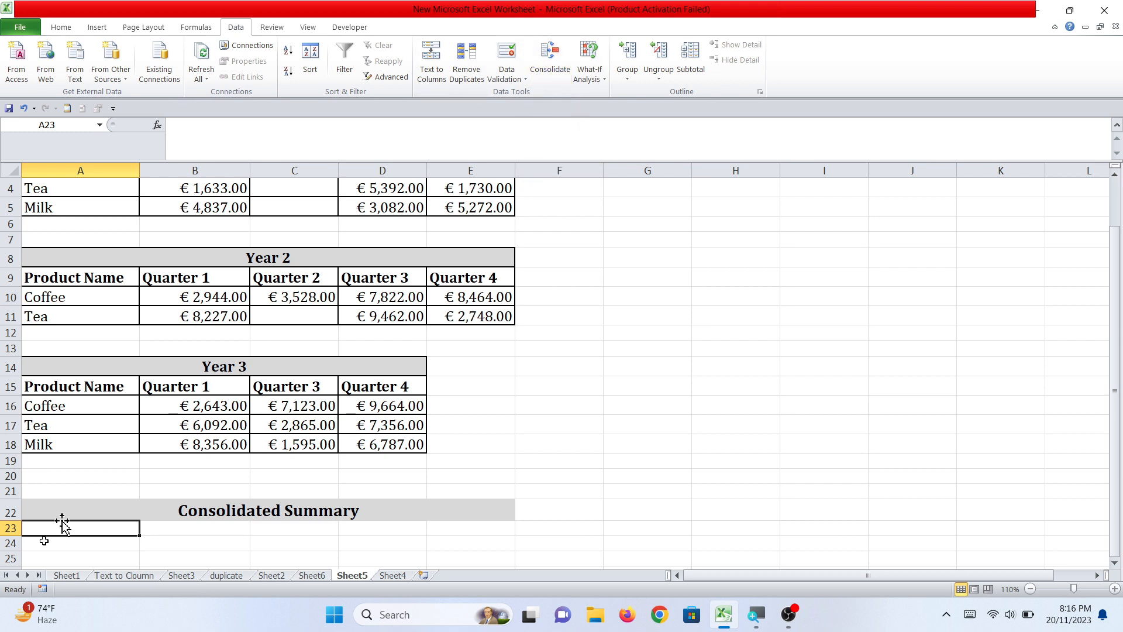
left_click(553, 59)
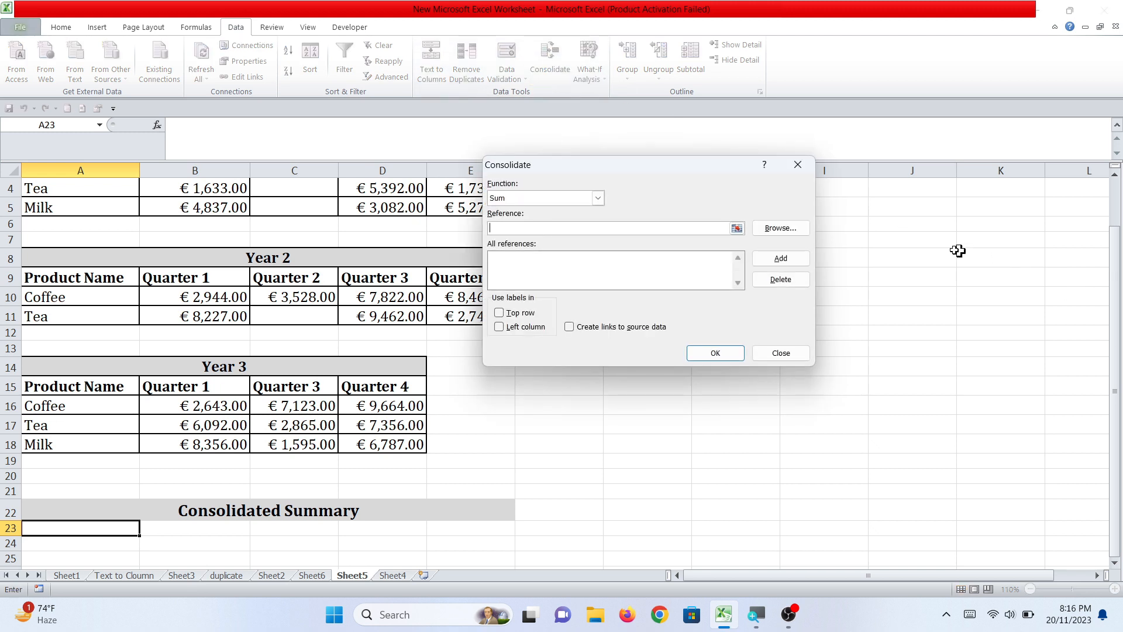
scroll(1115, 269, "up", 1)
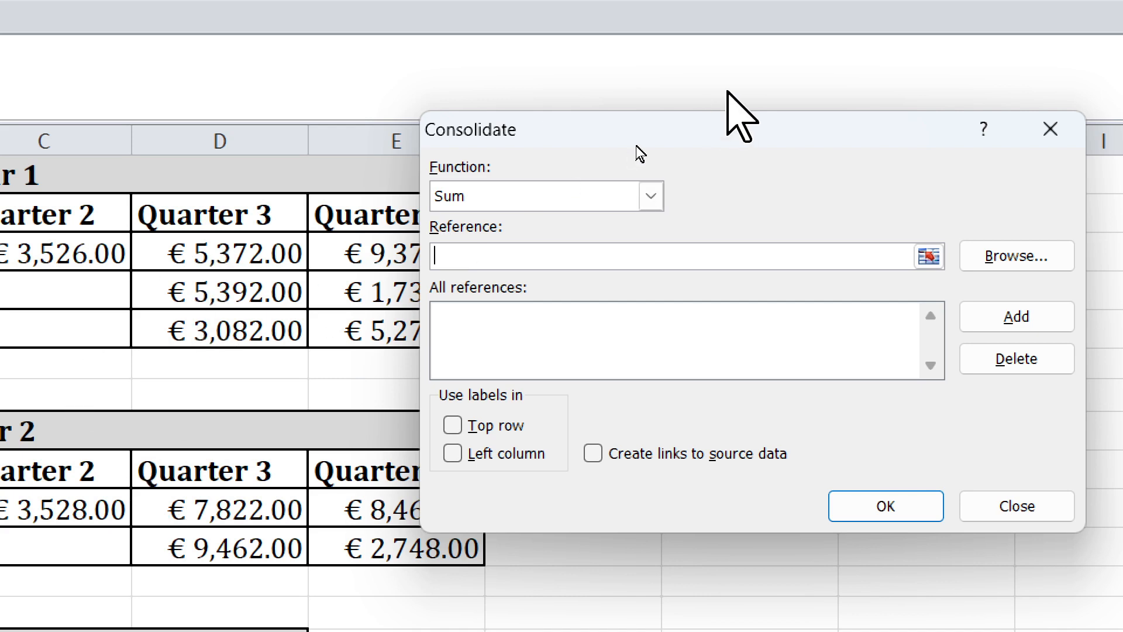
left_click(650, 196)
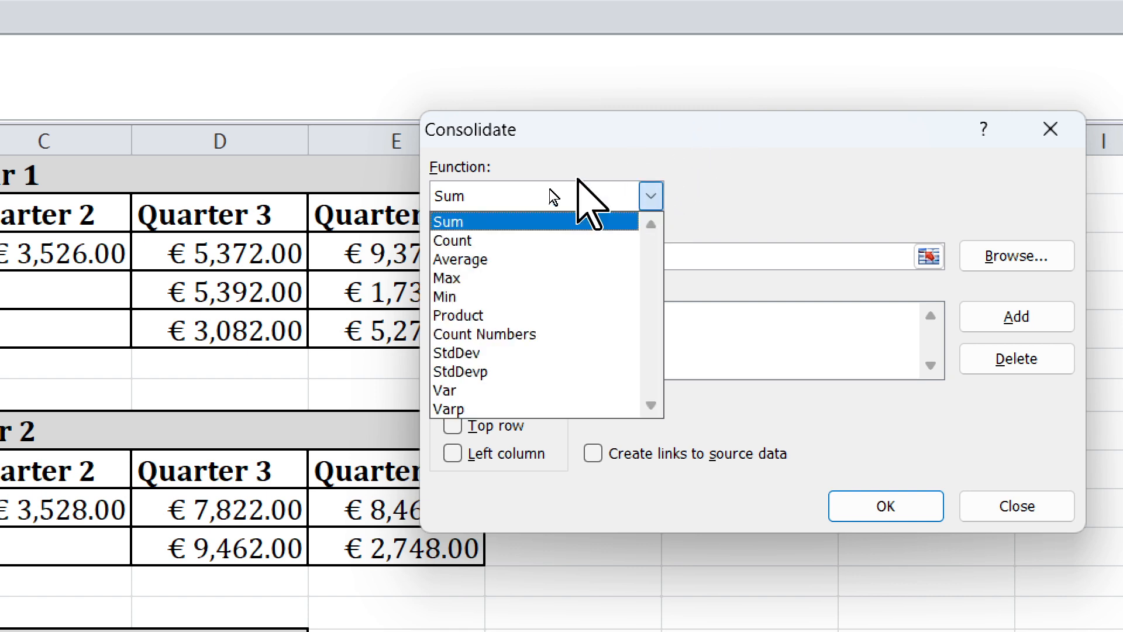
left_click(515, 218)
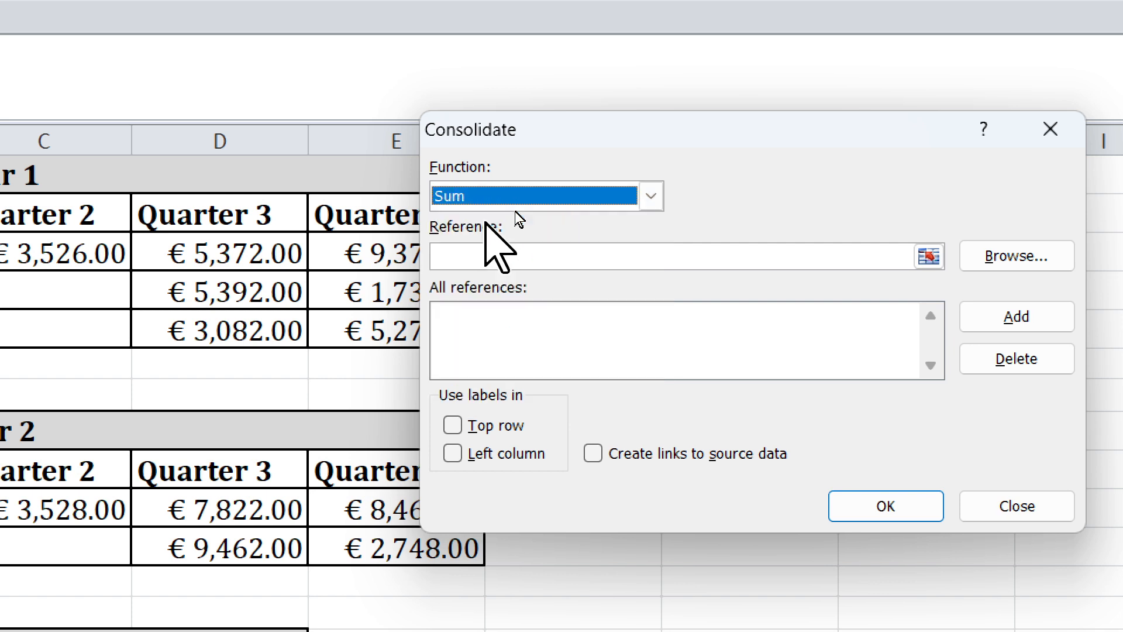
Add the Year 1 table A2:E5 and the Year 2 table A9:E11 as consolidation references, including their headers
left_click(463, 253)
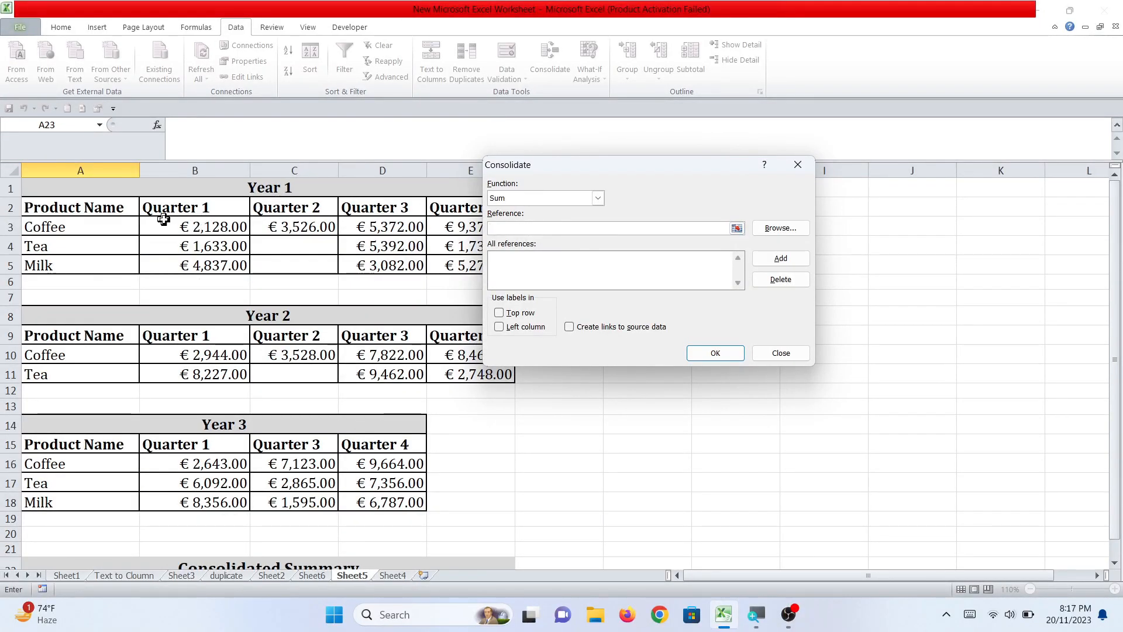
left_click_drag(82, 207, 472, 258)
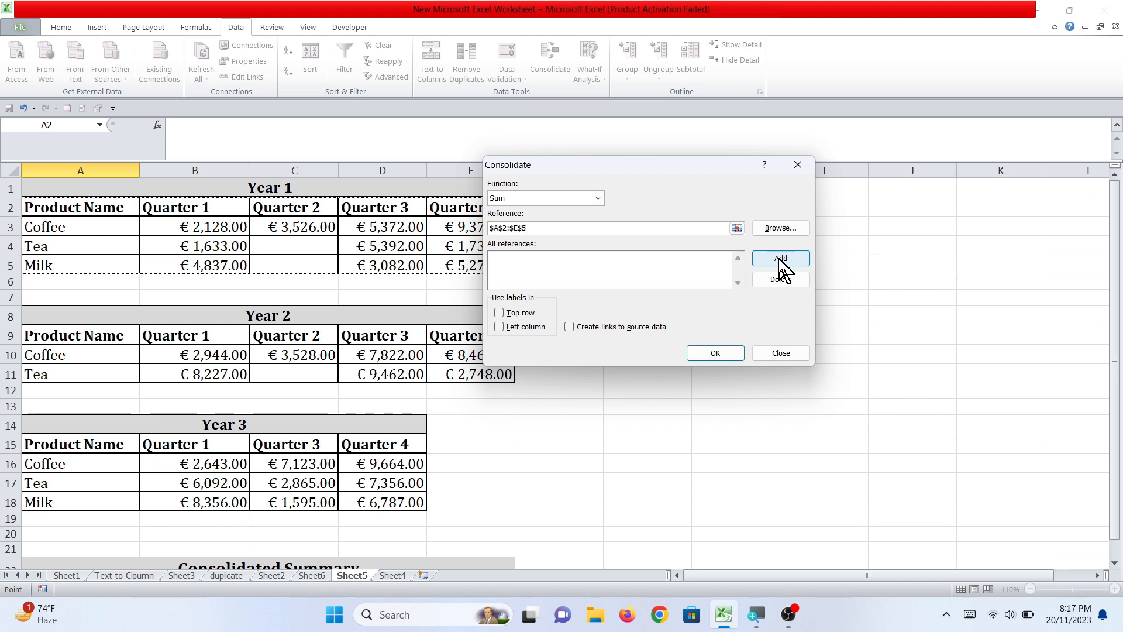
left_click(780, 259)
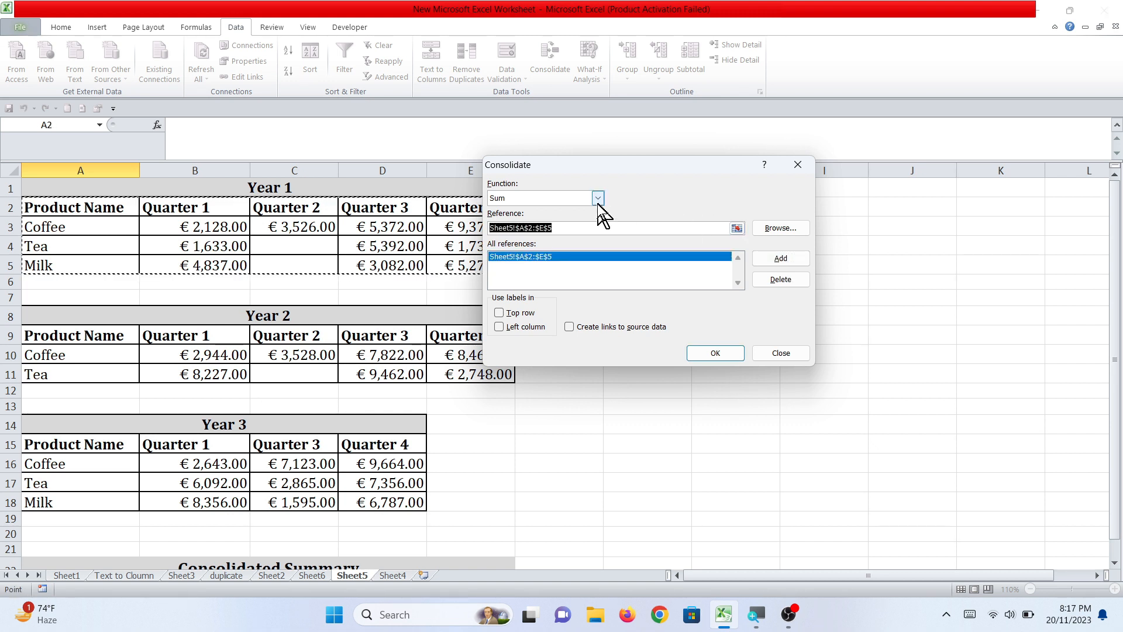
left_click(557, 228)
key("BackSpace")
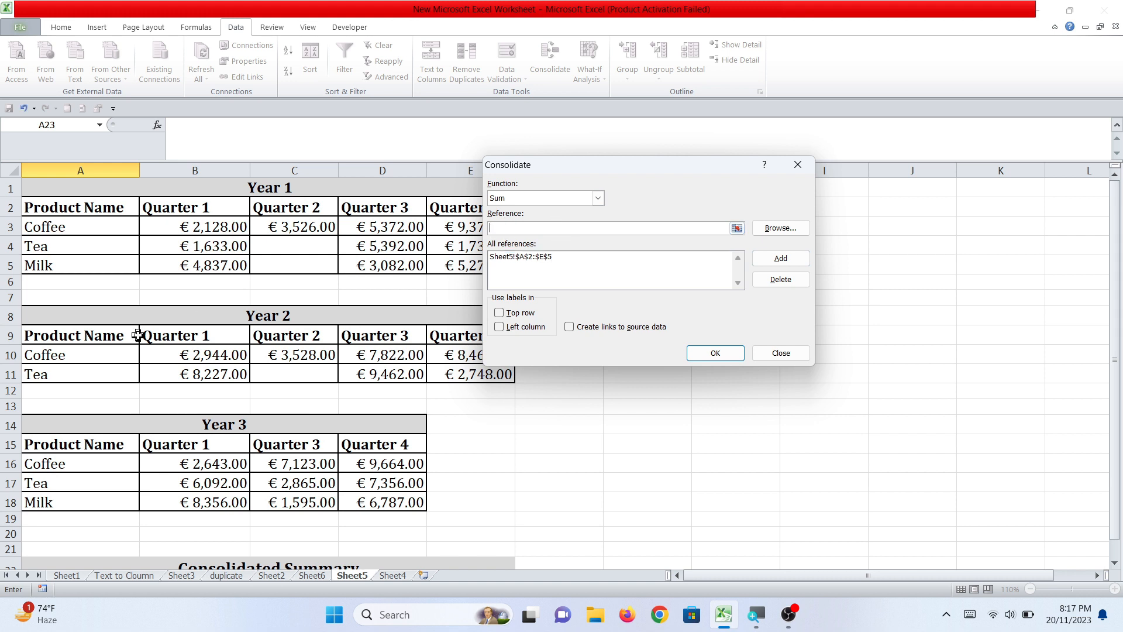
left_click_drag(60, 332, 451, 369)
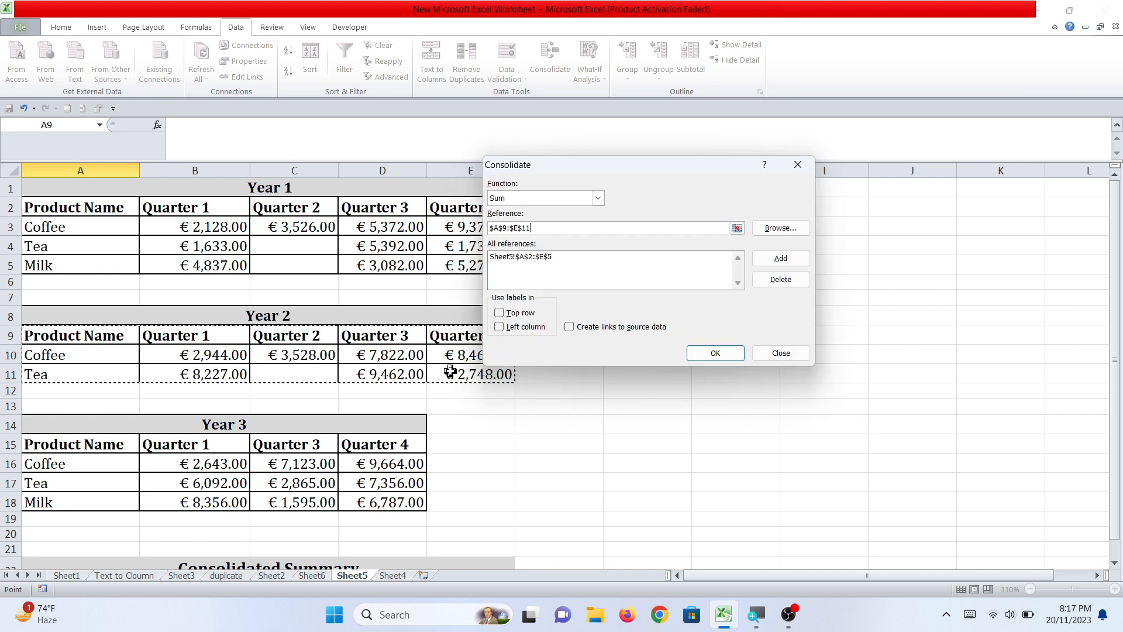
left_click(790, 262)
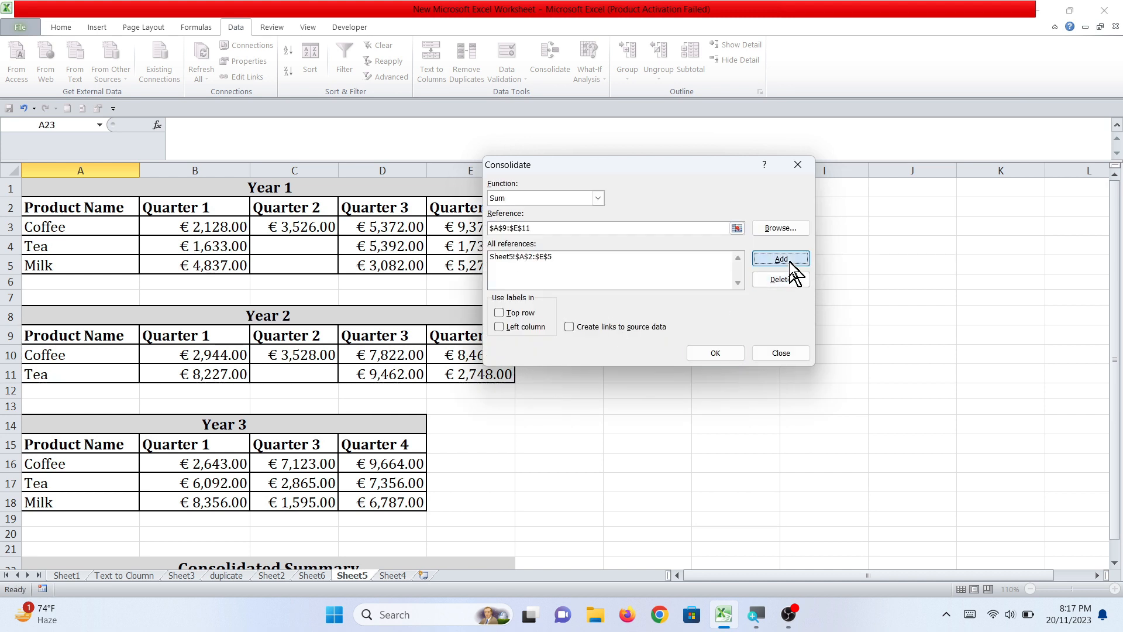
Clear the previous reference and add the Year 3 table A15:D18 to the consolidation references
left_click(580, 230)
key("BackSpace")
key("BackSpace")
key("BackSpace")
key("BackSpace")
key("BackSpace")
key("BackSpace")
key("BackSpace")
key("BackSpace")
key("BackSpace")
key("BackSpace")
key("BackSpace")
key("BackSpace")
key("BackSpace")
key("BackSpace")
key("BackSpace")
key("BackSpace")
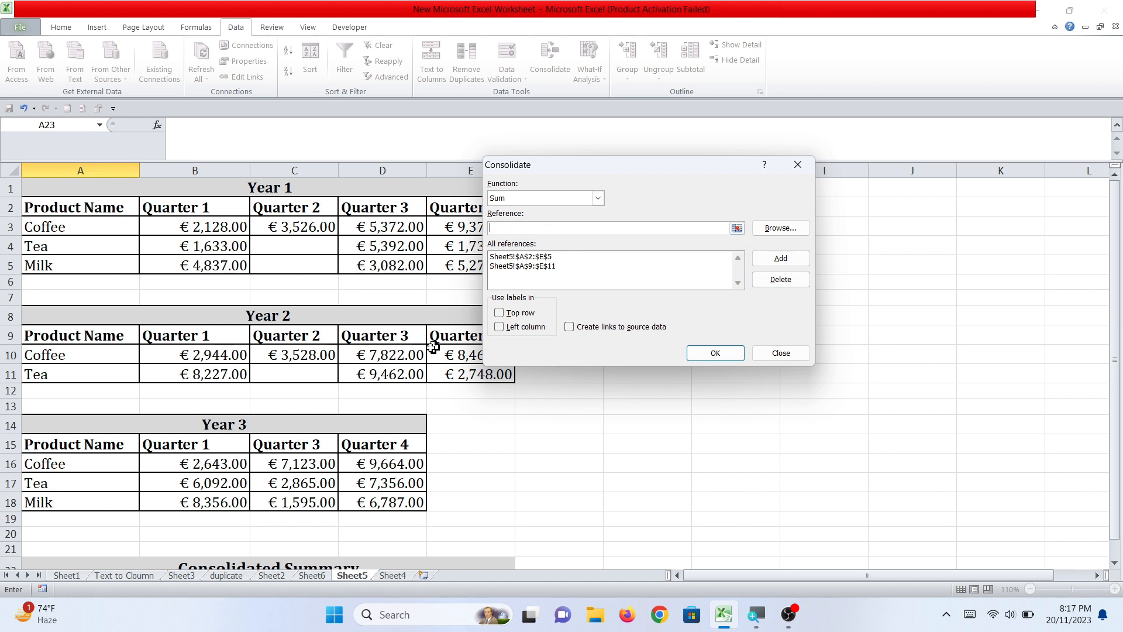
left_click_drag(65, 445, 377, 501)
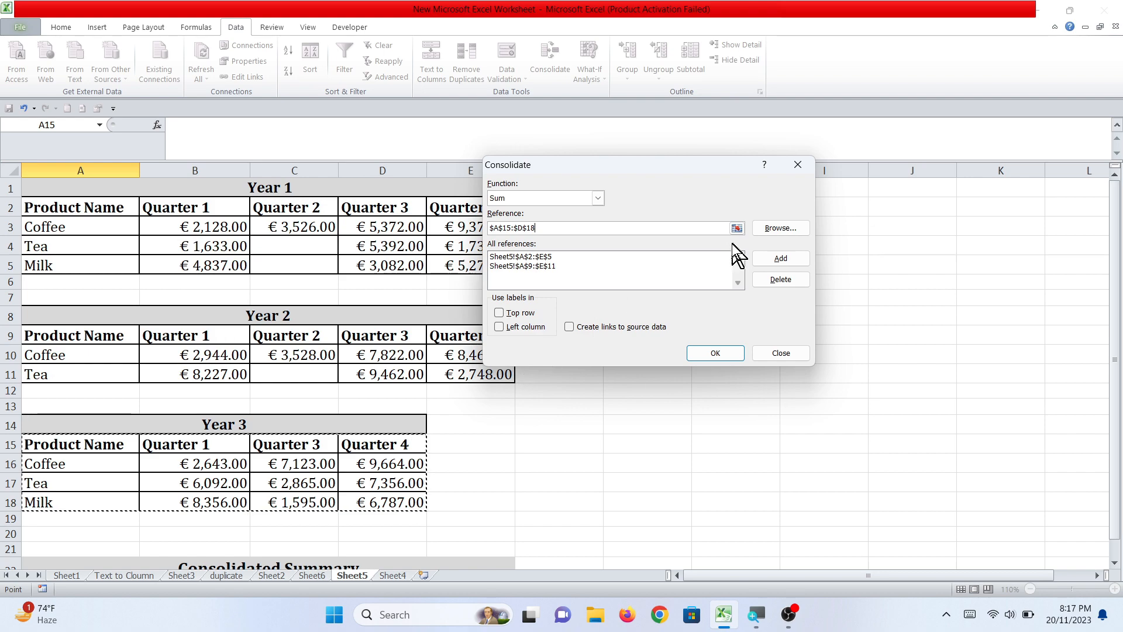
left_click(781, 260)
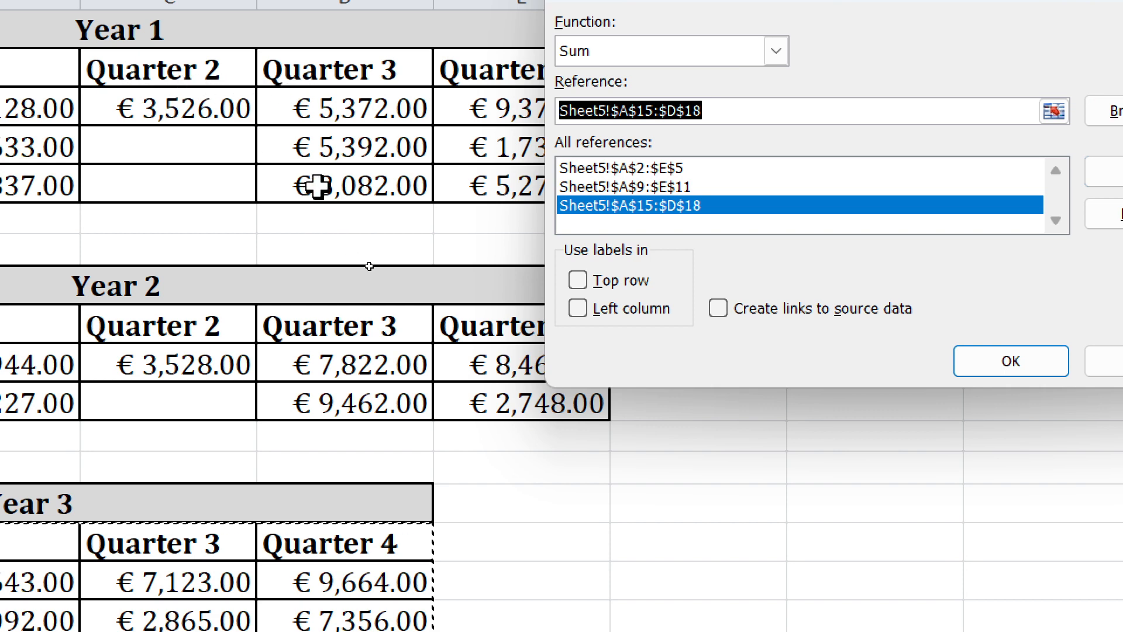
Use the labels in the top row and left column, and run the consolidation
left_click(577, 280)
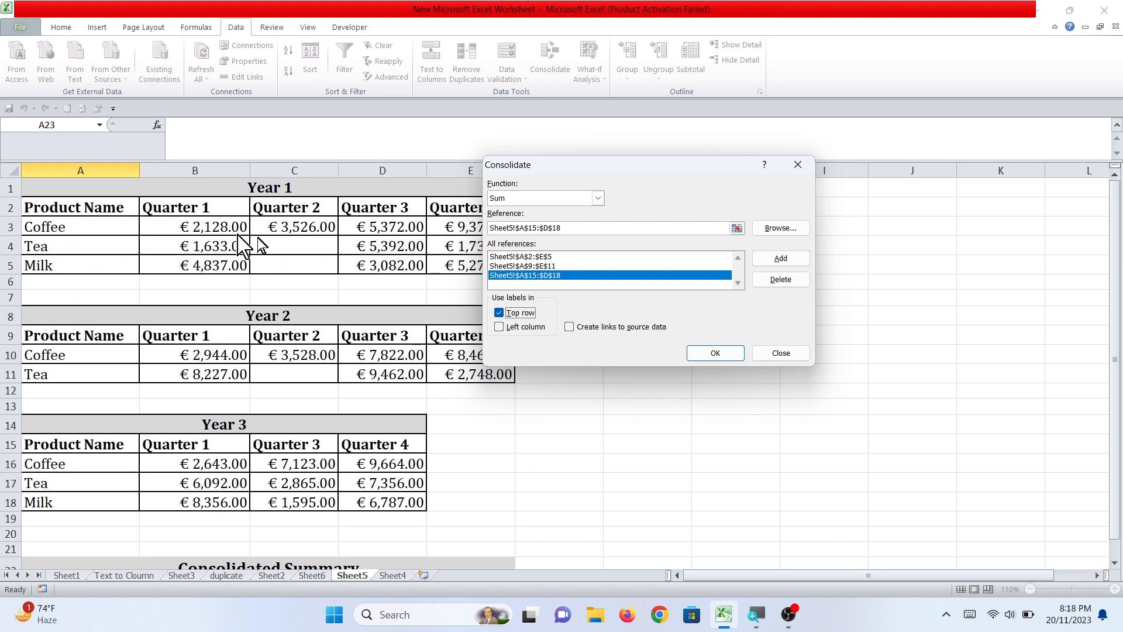
left_click(514, 333)
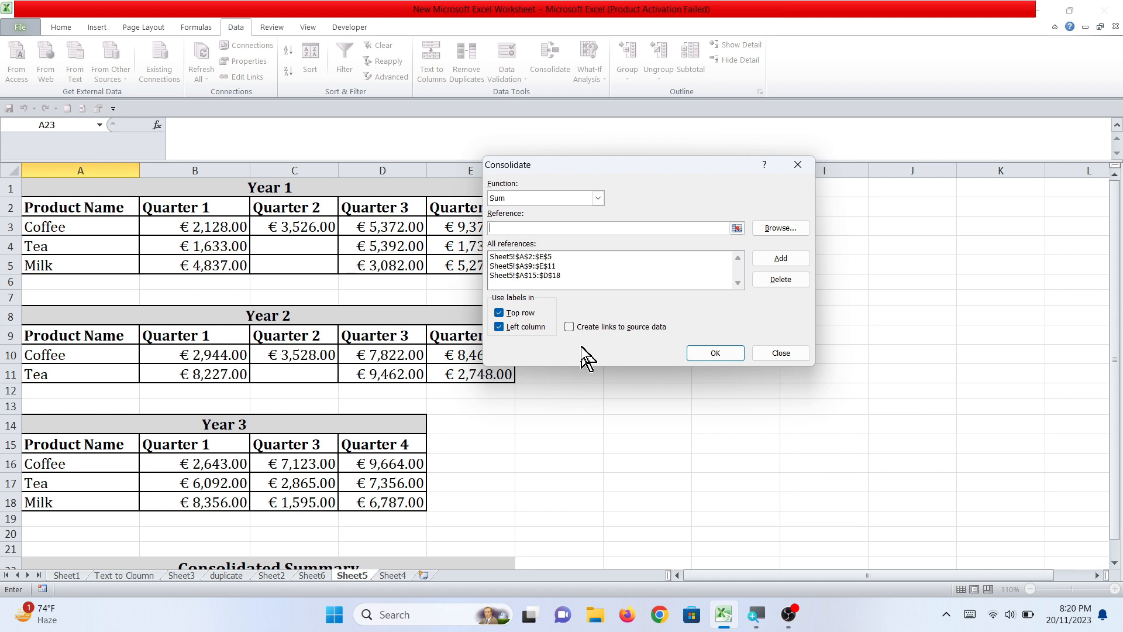
left_click(713, 353)
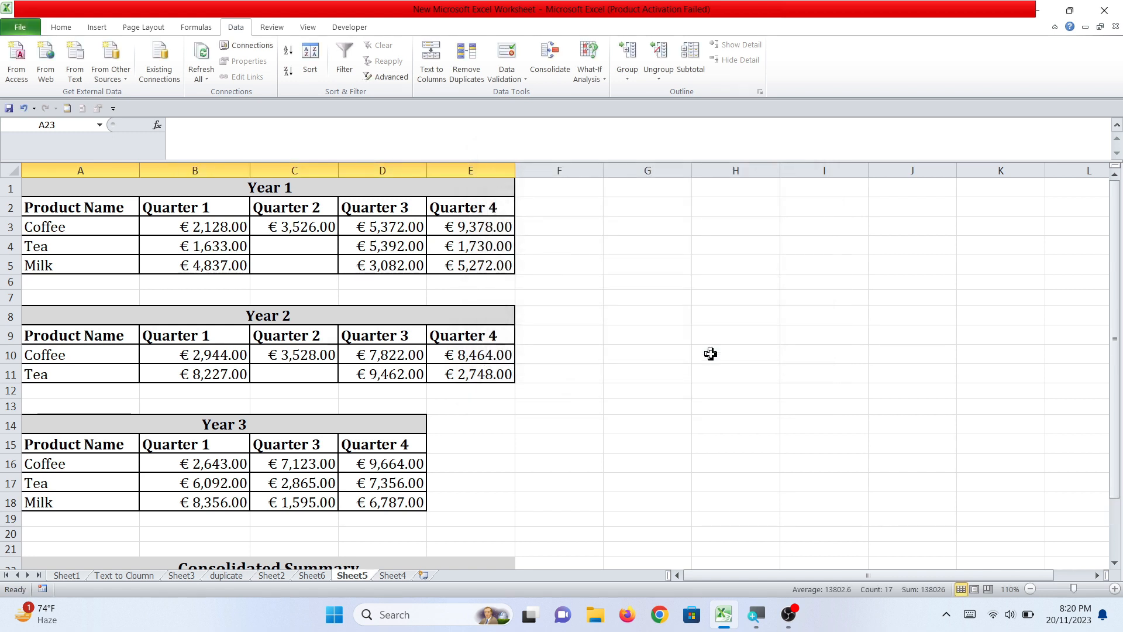
Examine the consolidated quarterly figures for each product and compare them with the three yearly source tables
left_click_drag(1116, 356, 1118, 492)
key("Down")
key("Down")
key("Down")
key("Down")
key("Down")
key("Down")
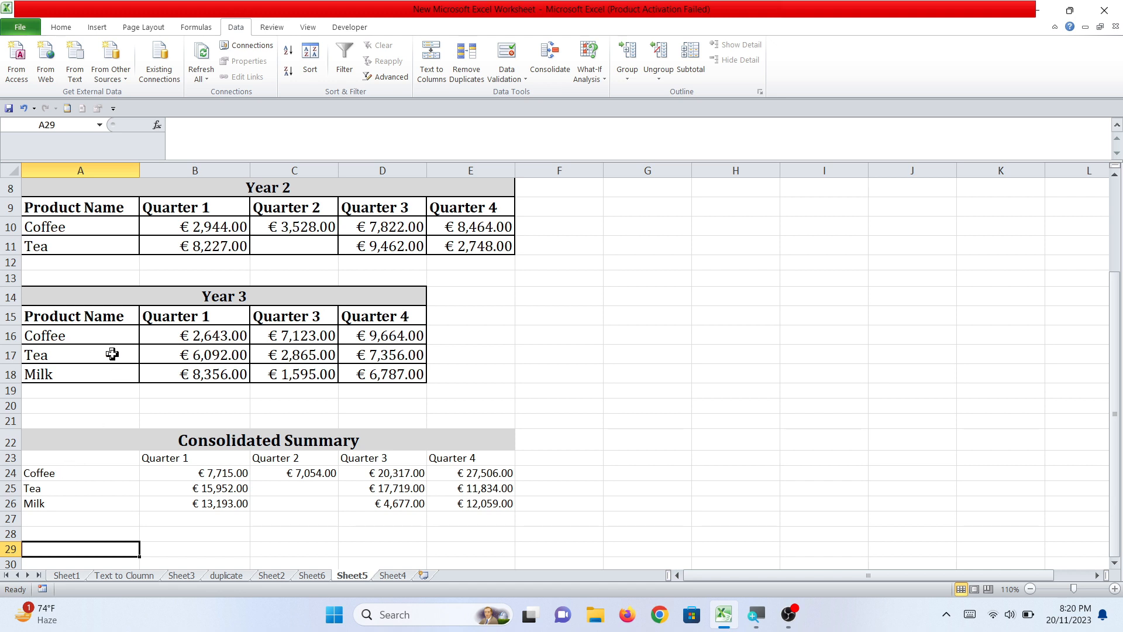
left_click_drag(1118, 309, 1118, 227)
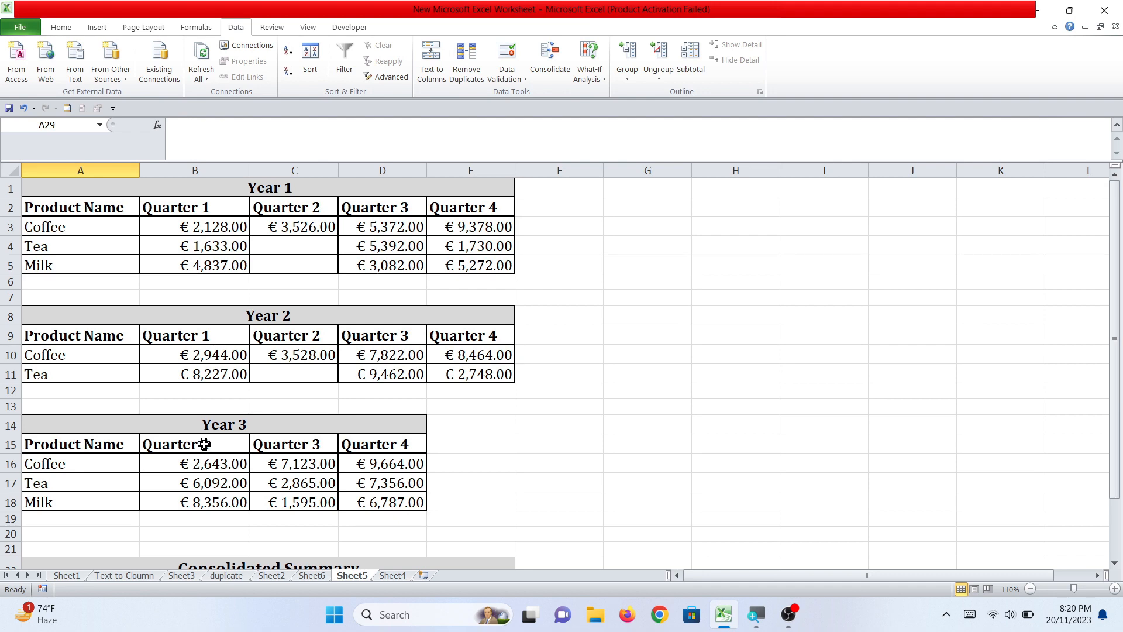
left_click_drag(1114, 266, 1113, 396)
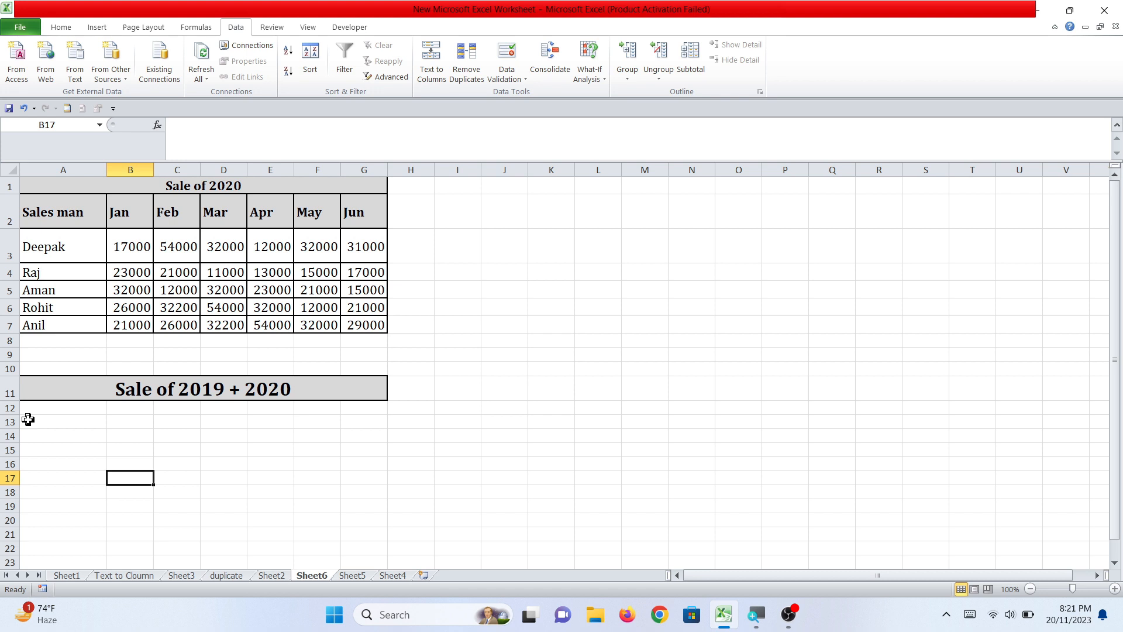
Check the Sale of 2019 table on Sheet2, and start a Sum consolidation at cell A12 of Sheet6
left_click(268, 575)
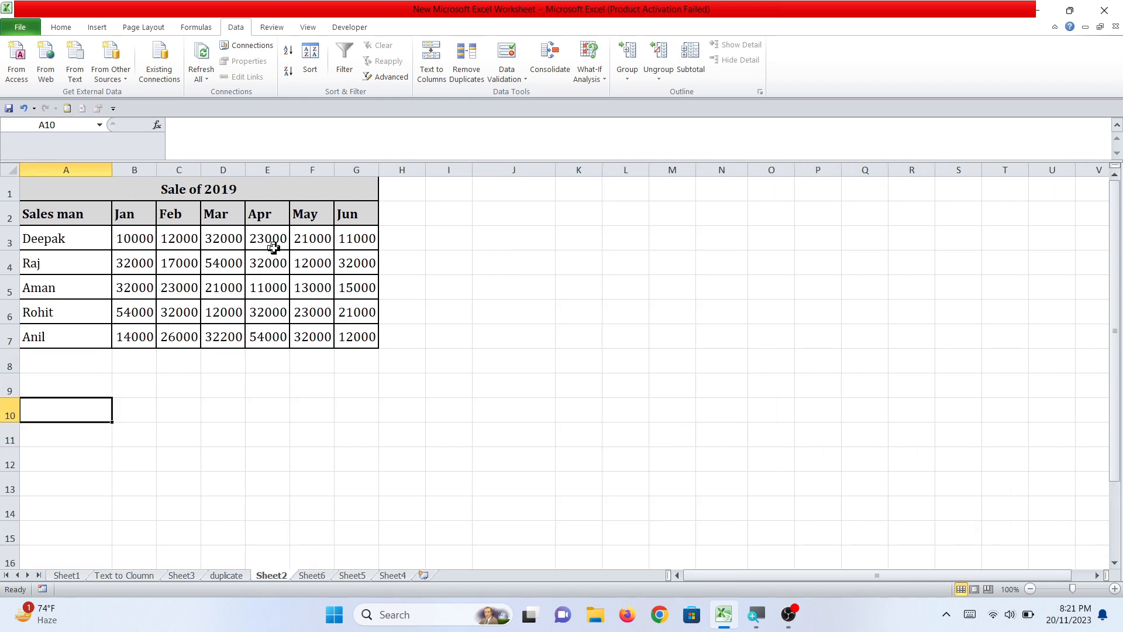
left_click(312, 575)
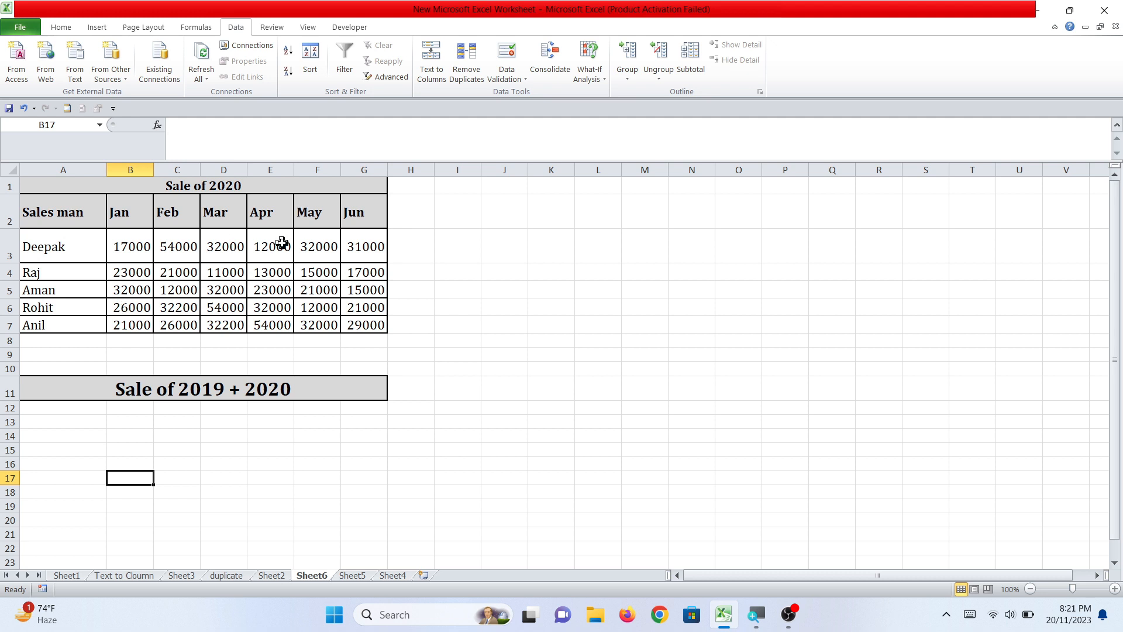
left_click(55, 410)
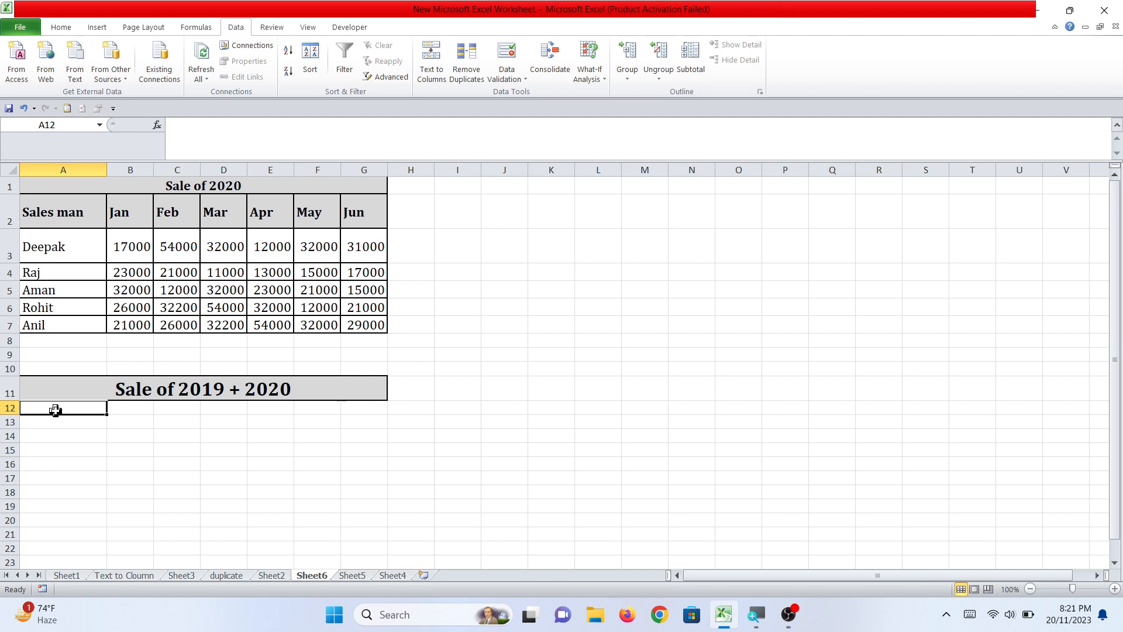
left_click(560, 65)
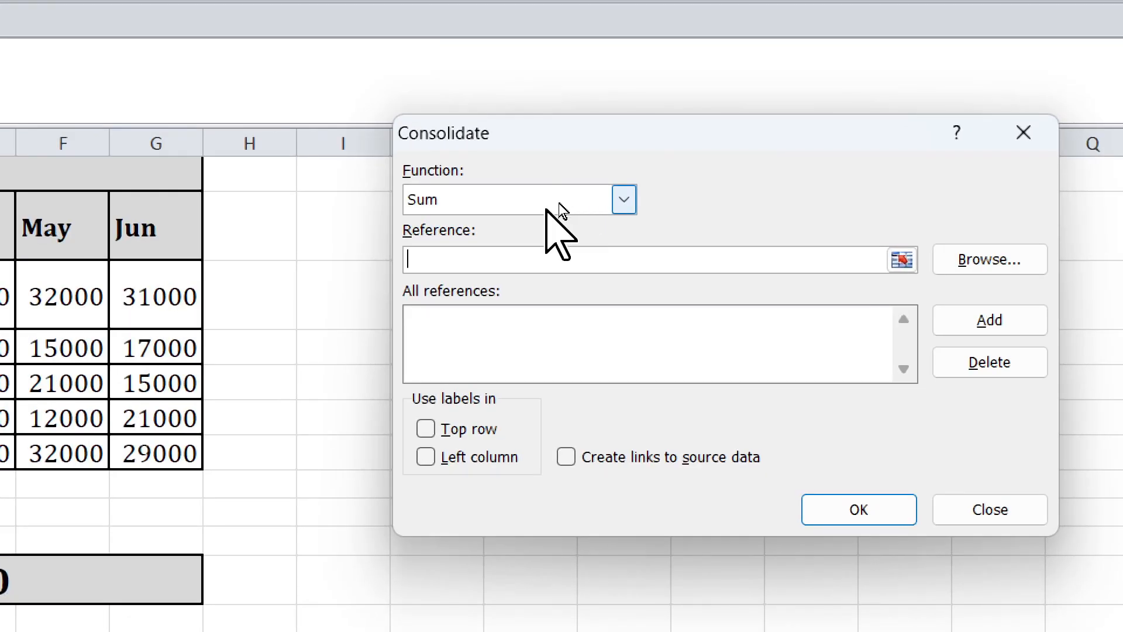
left_click(593, 200)
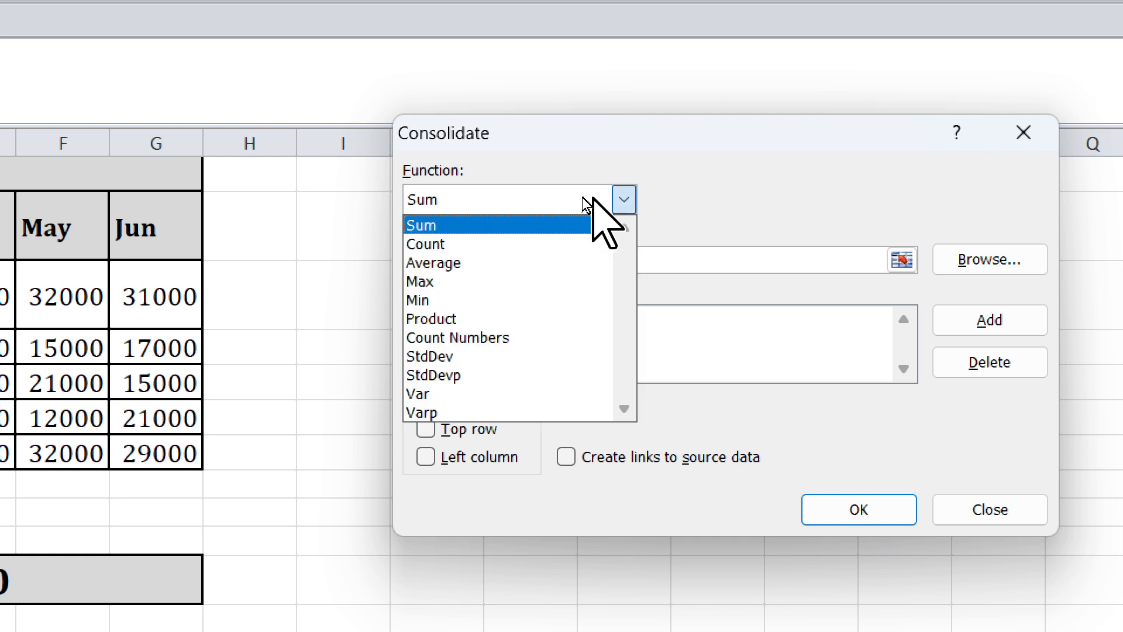
left_click(529, 212)
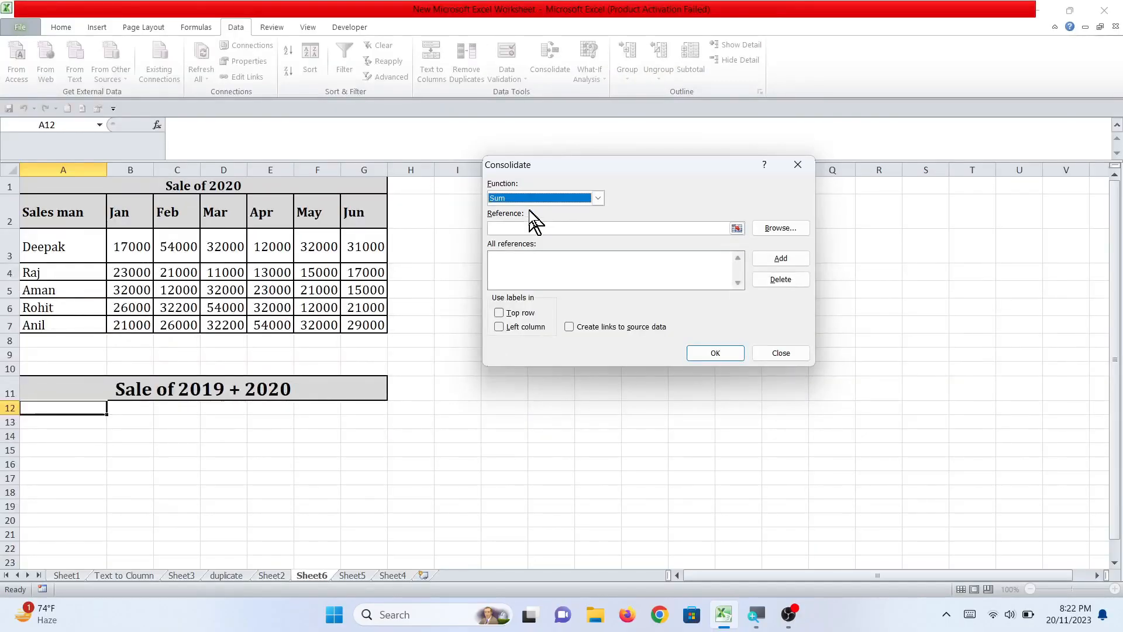
Add the Sale of 2019 table, range A2:G7 on Sheet2, as a consolidation reference
left_click(505, 228)
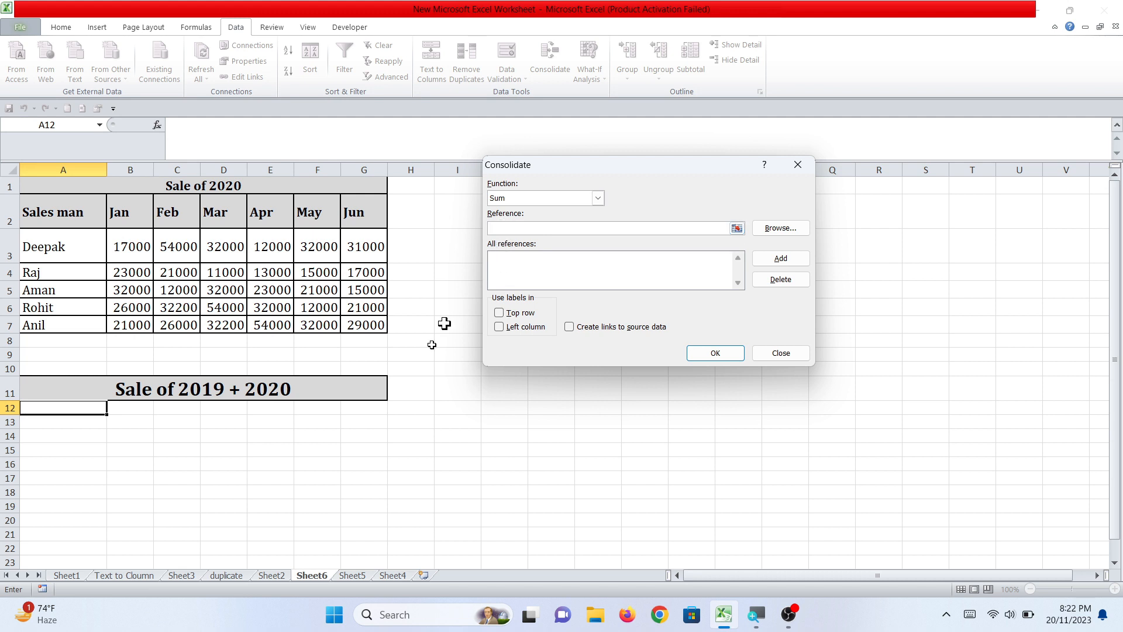
left_click(270, 576)
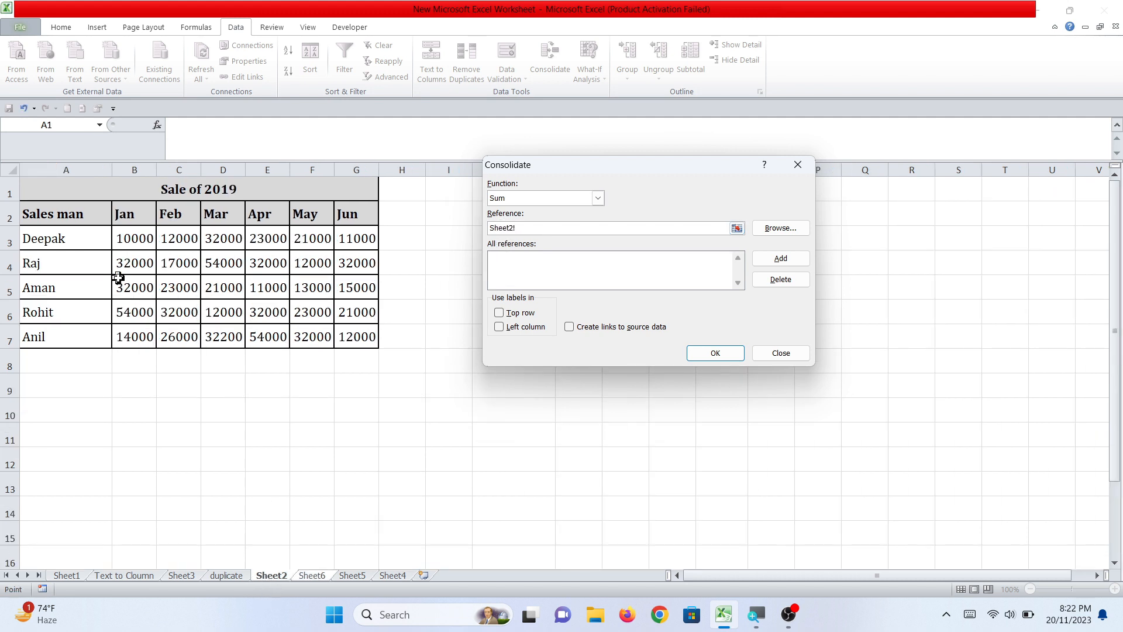
left_click_drag(34, 214, 355, 331)
left_click(795, 259)
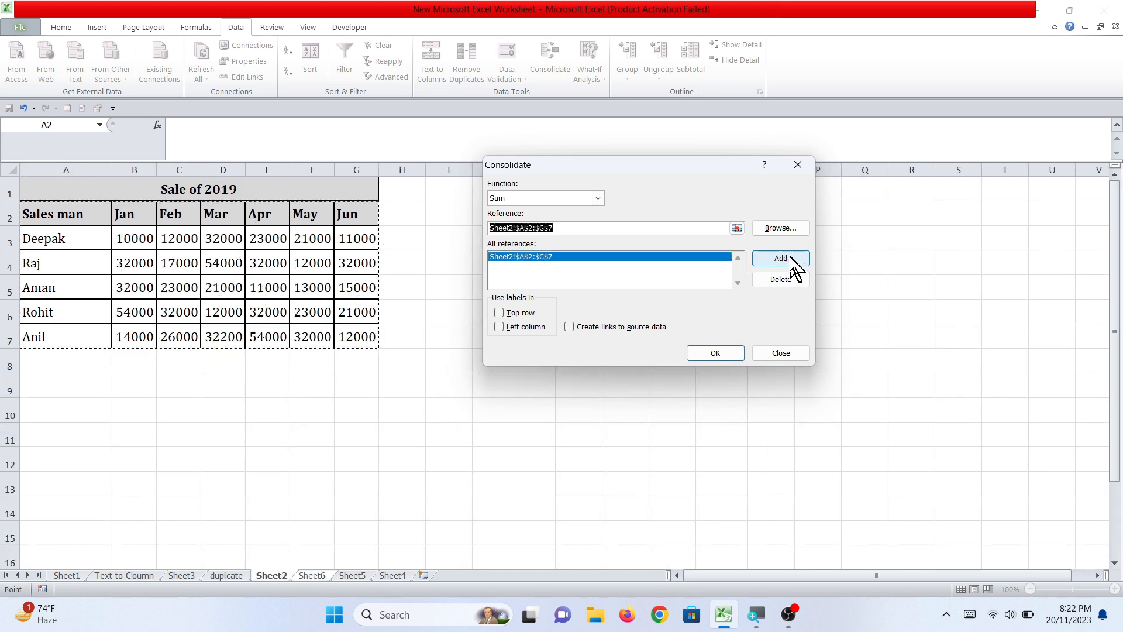
Clear the reference entry and add the Sale of 2020 table, range A2:G7 on Sheet6, as the second consolidation reference
left_click(563, 229)
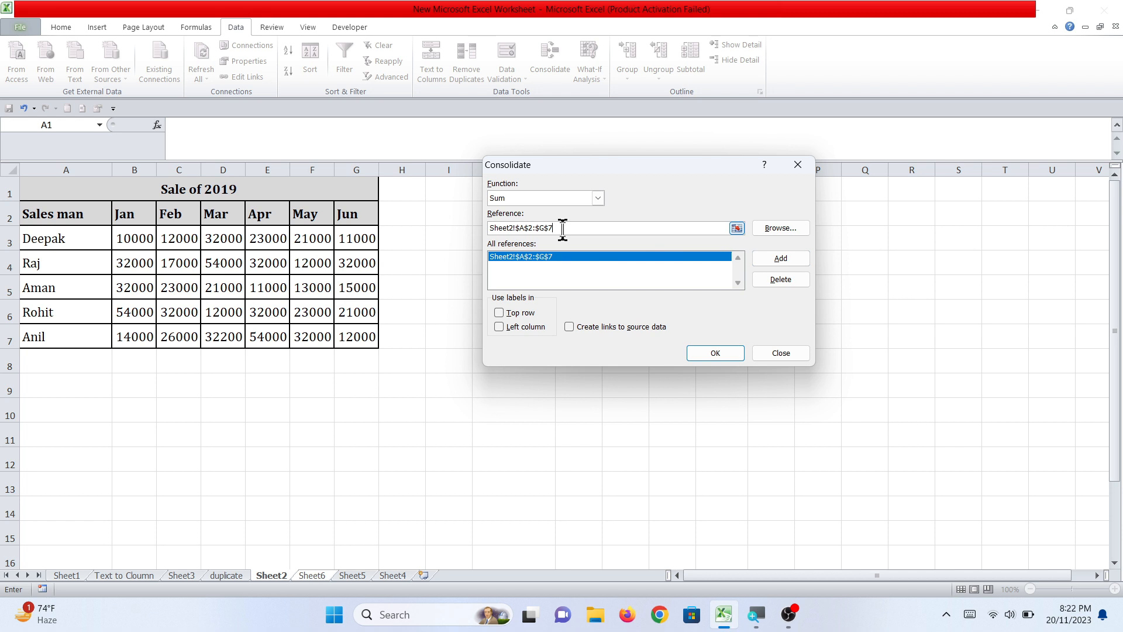
key("BackSpace")
key("BackSpace")
key("BackSpace")
key("BackSpace")
key("BackSpace")
key("BackSpace")
key("BackSpace")
key("BackSpace")
key("BackSpace")
key("BackSpace")
key("BackSpace")
key("BackSpace")
key("BackSpace")
key("BackSpace")
key("BackSpace")
key("BackSpace")
left_click(311, 575)
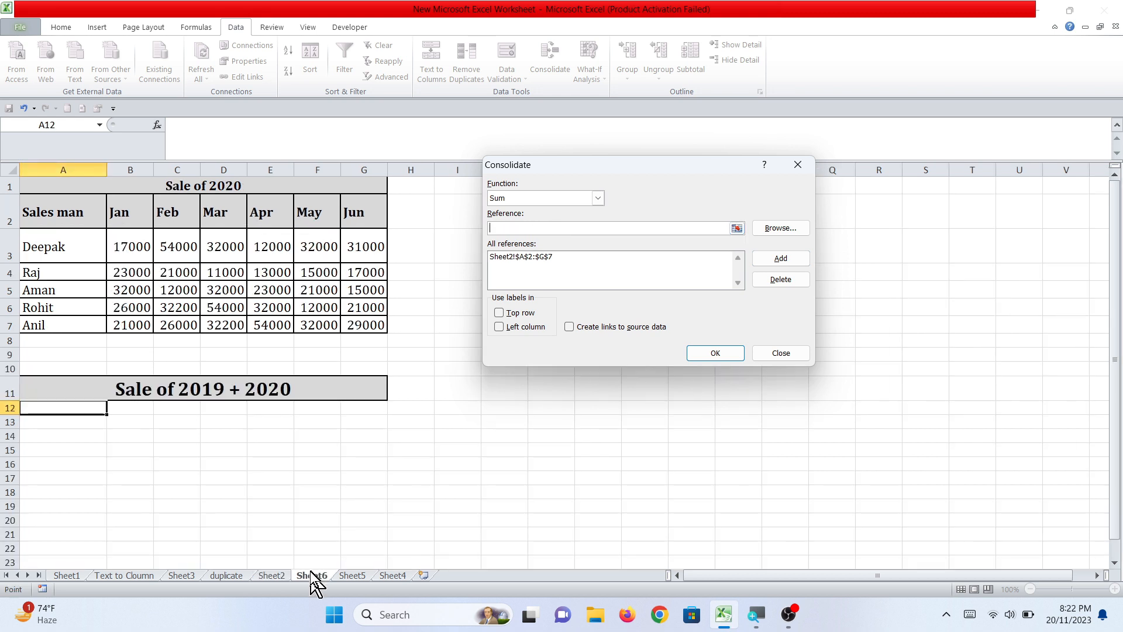
left_click(62, 208)
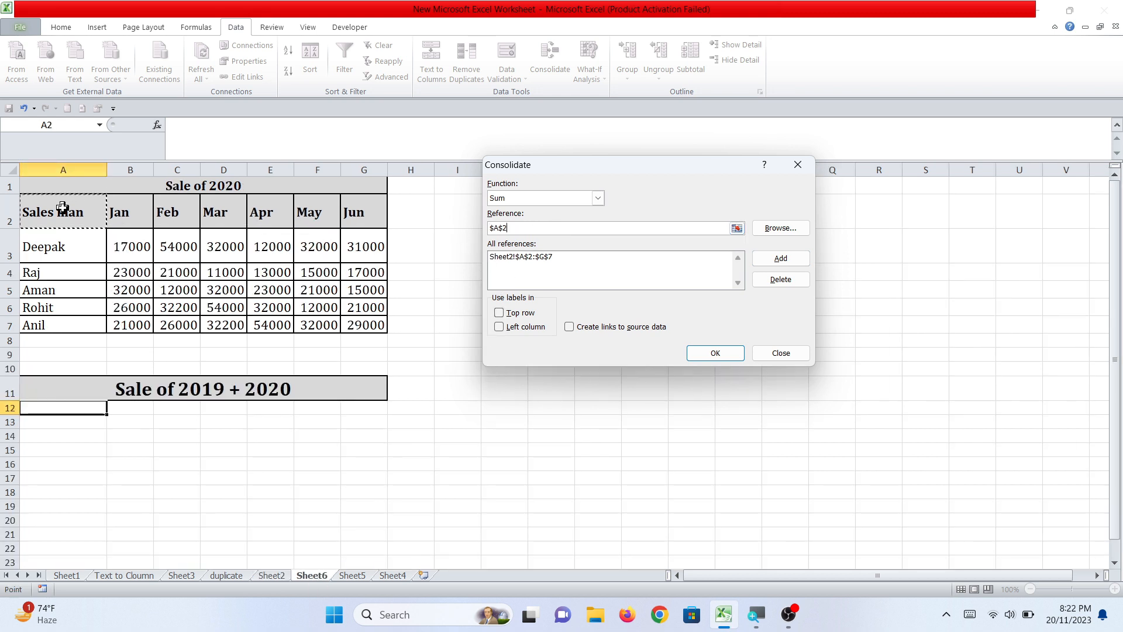
left_click_drag(62, 208, 368, 320)
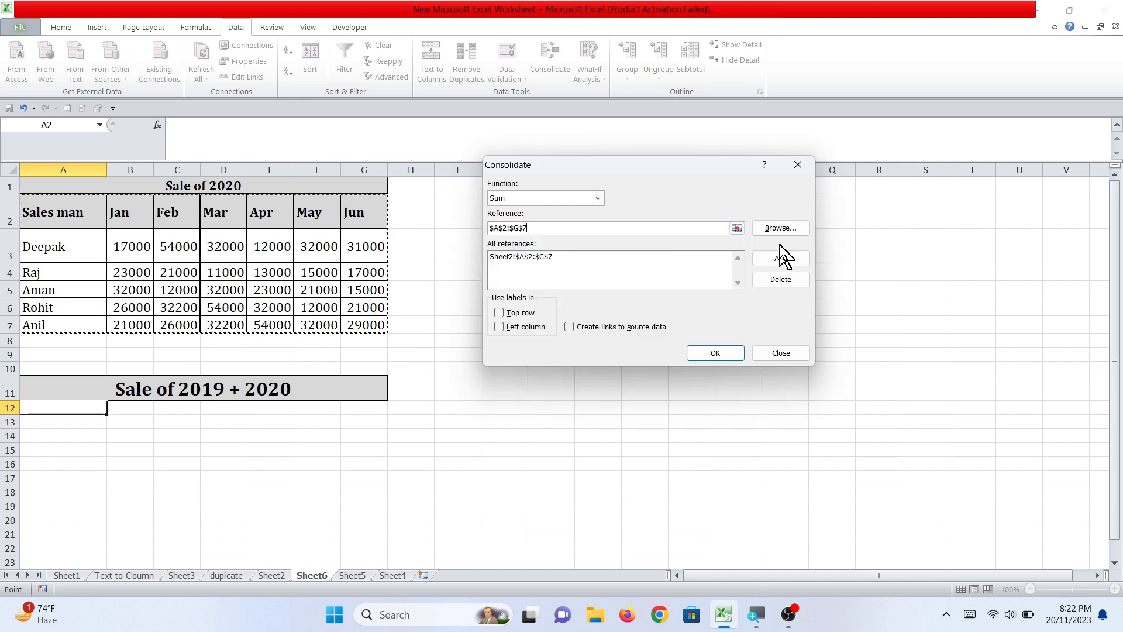
left_click(793, 263)
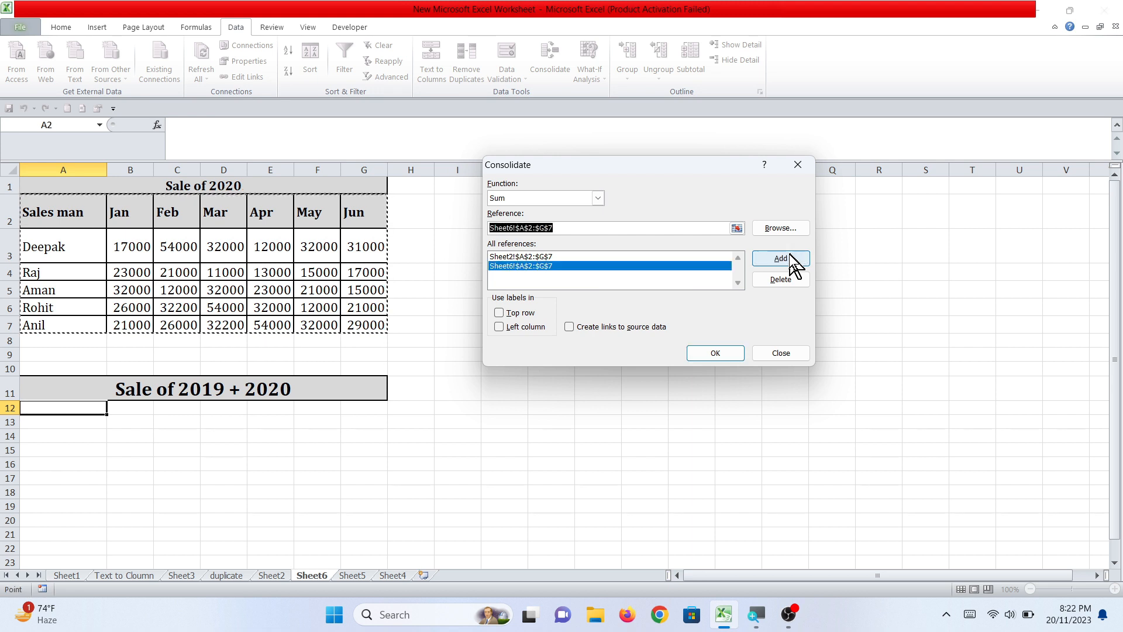
Use the labels in the top row and left column, and run the consolidation of the 2019 and 2020 sales
left_click(505, 315)
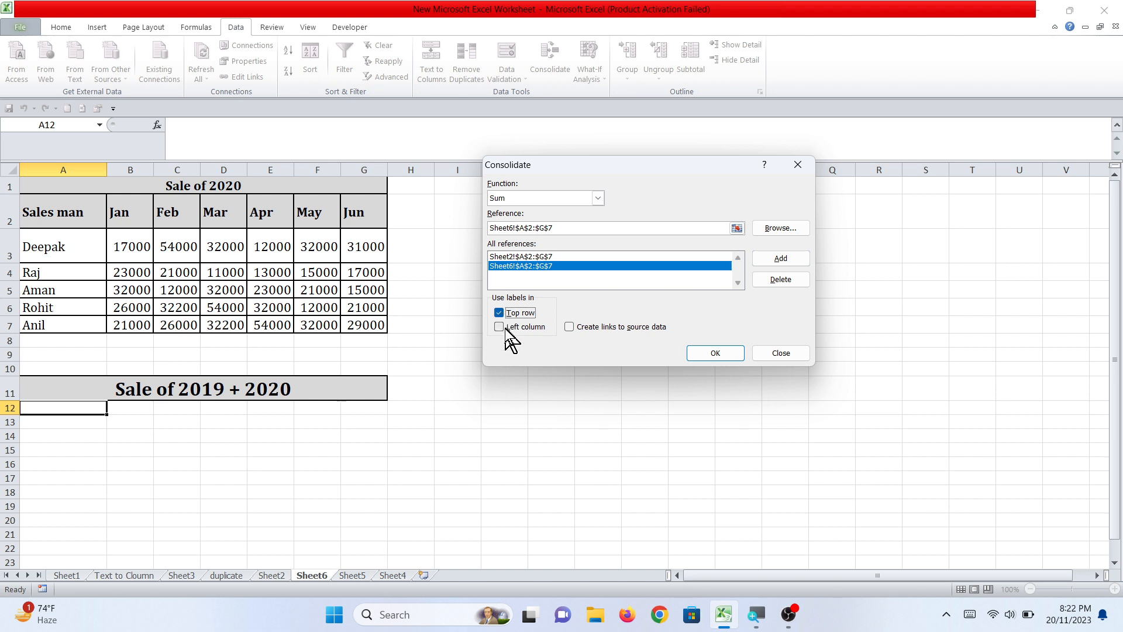
left_click(504, 328)
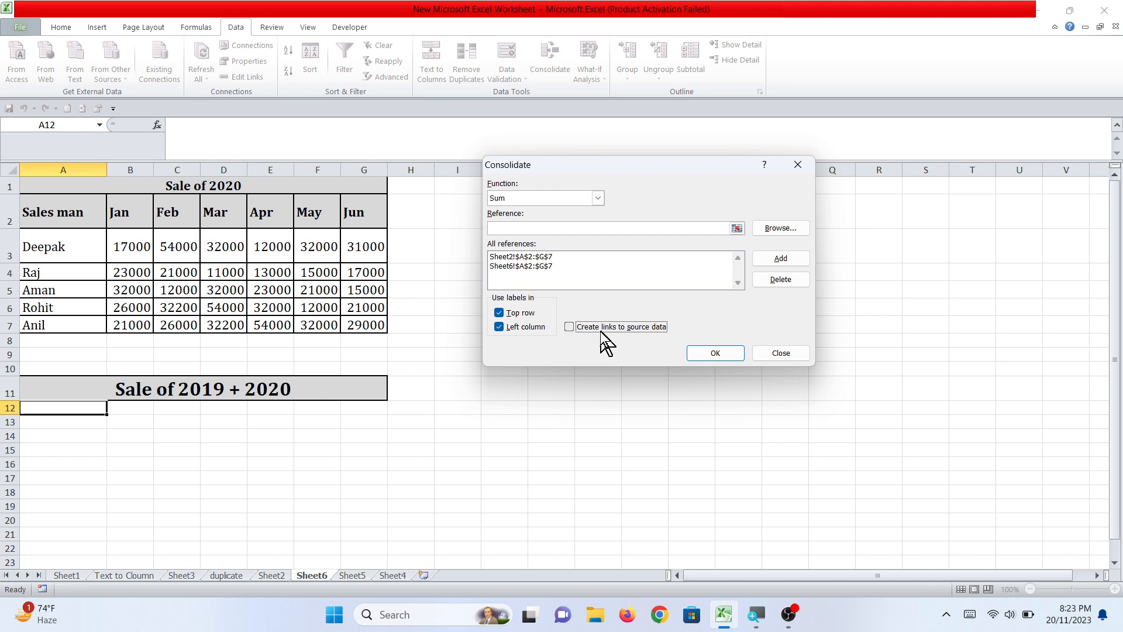
left_click(716, 354)
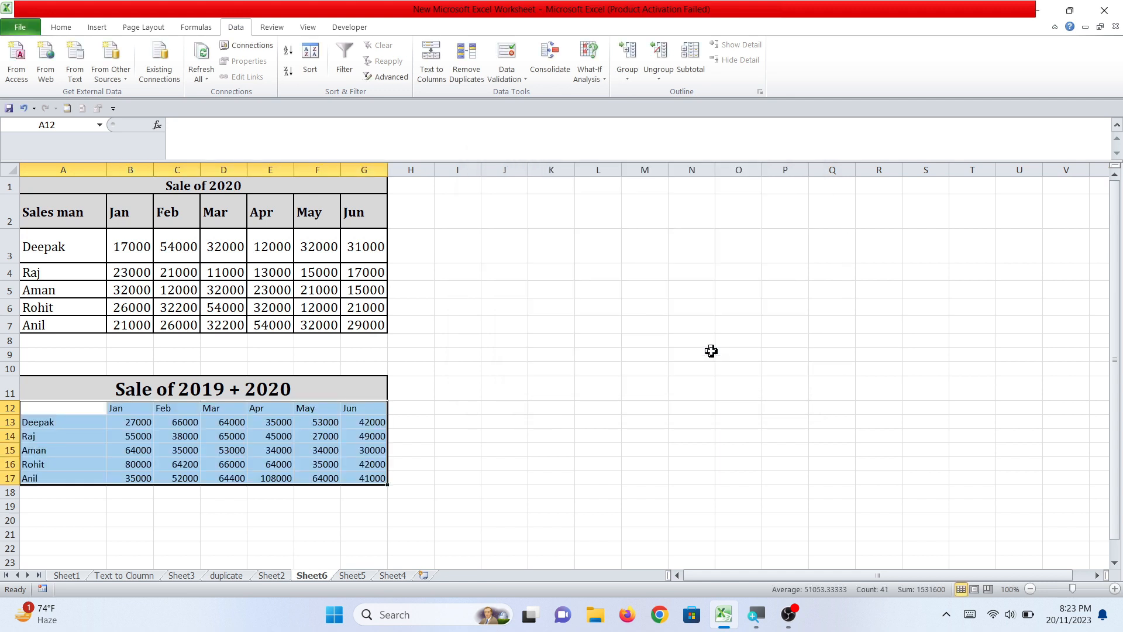
left_click(100, 411)
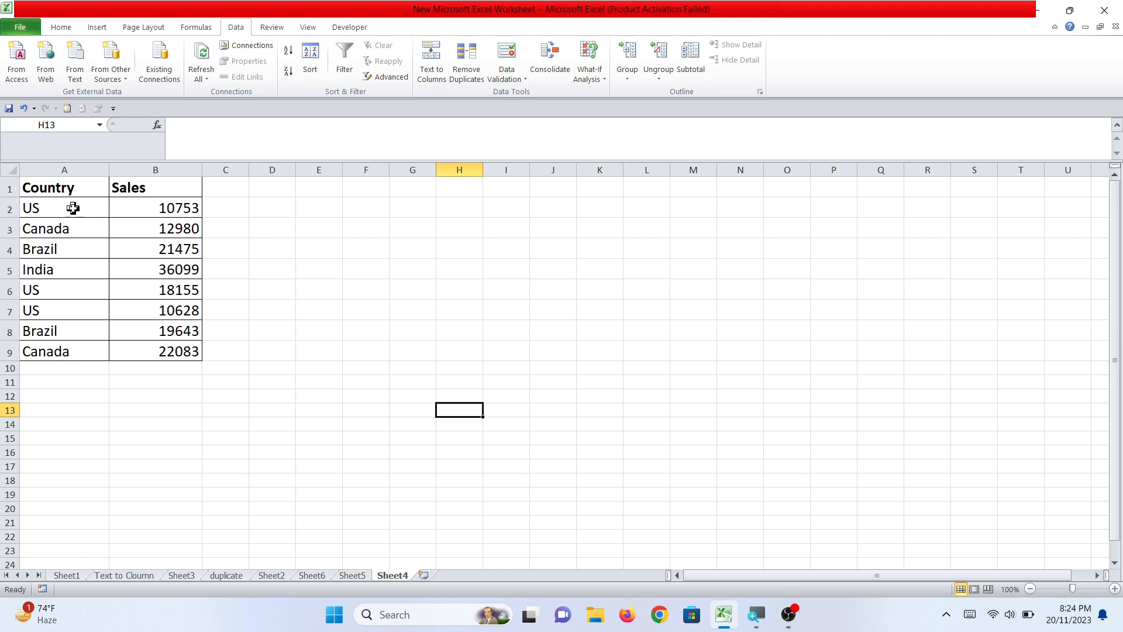
Start a Sum consolidation at cell A13 of Sheet4 and add the Country and Sales table, range A1:B9, as its reference
left_click(55, 412)
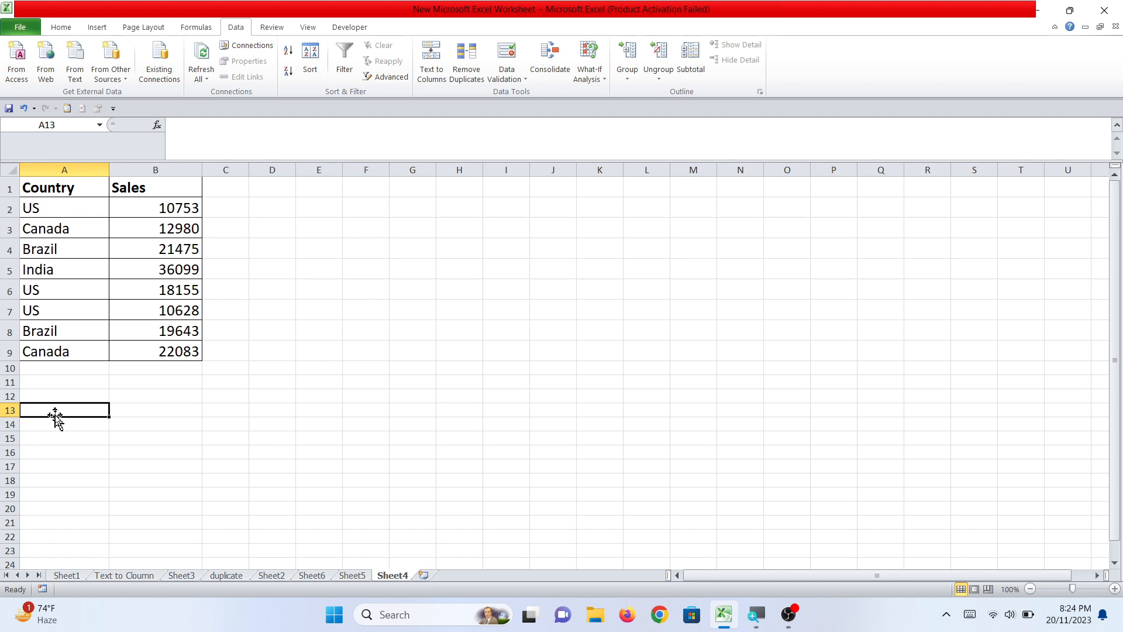
left_click(559, 58)
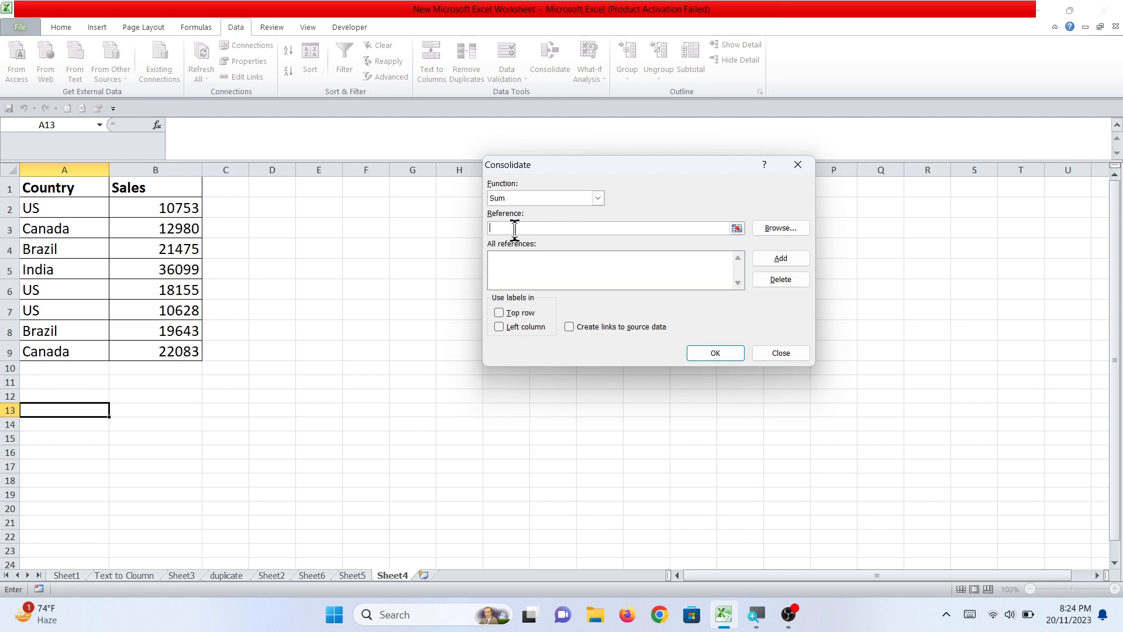
left_click_drag(54, 192, 162, 356)
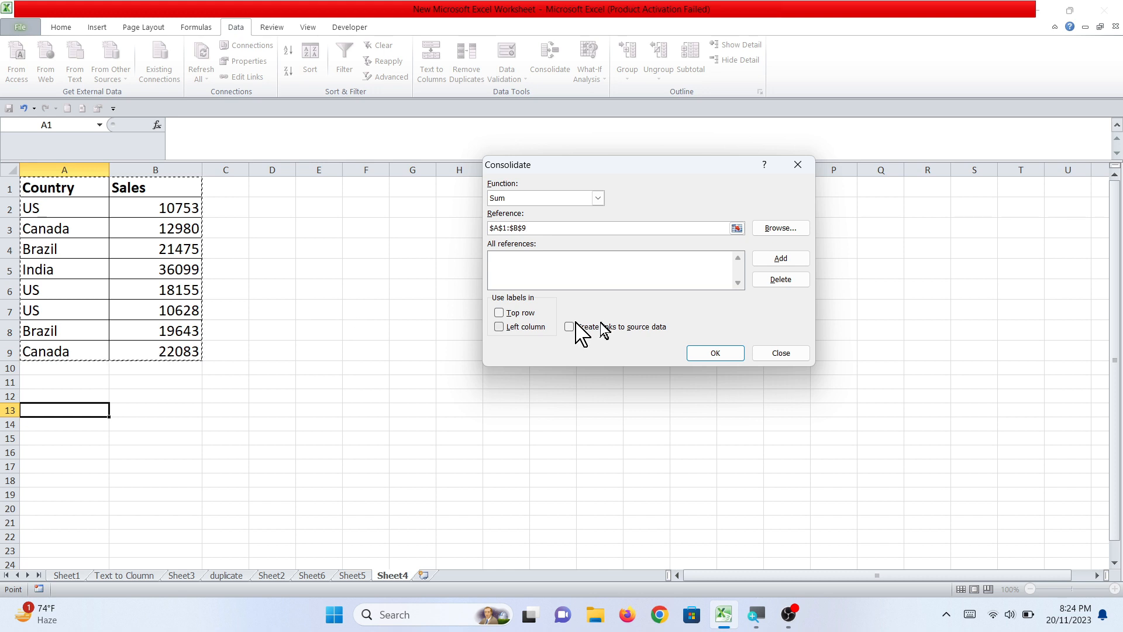
left_click(769, 262)
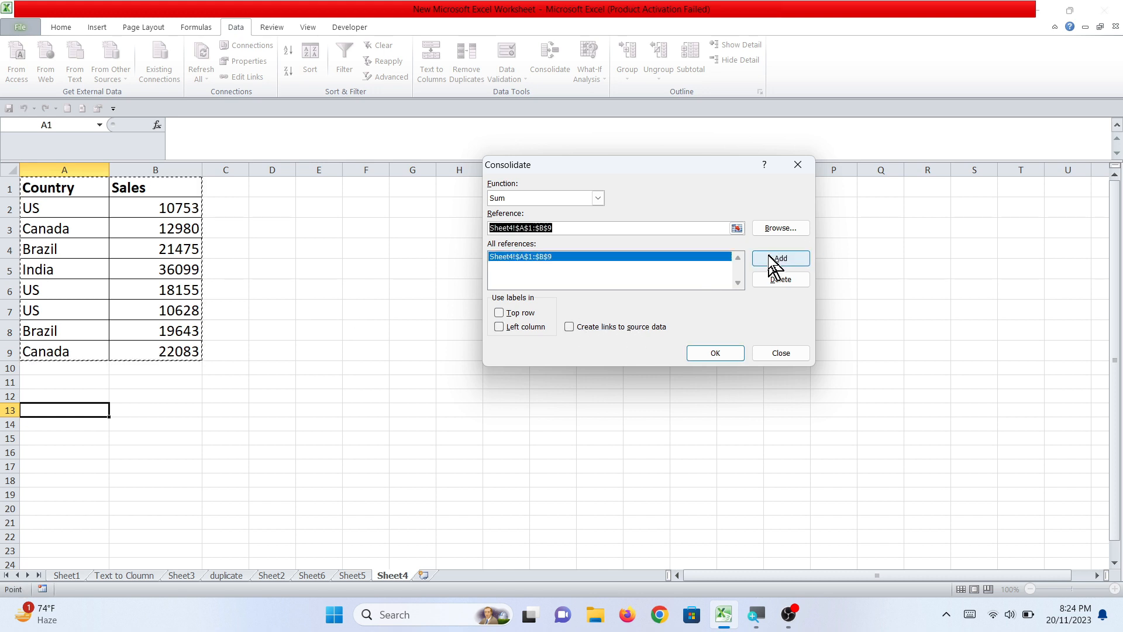
Use the top row and left column labels, and run the consolidation of sales by country
left_click(499, 313)
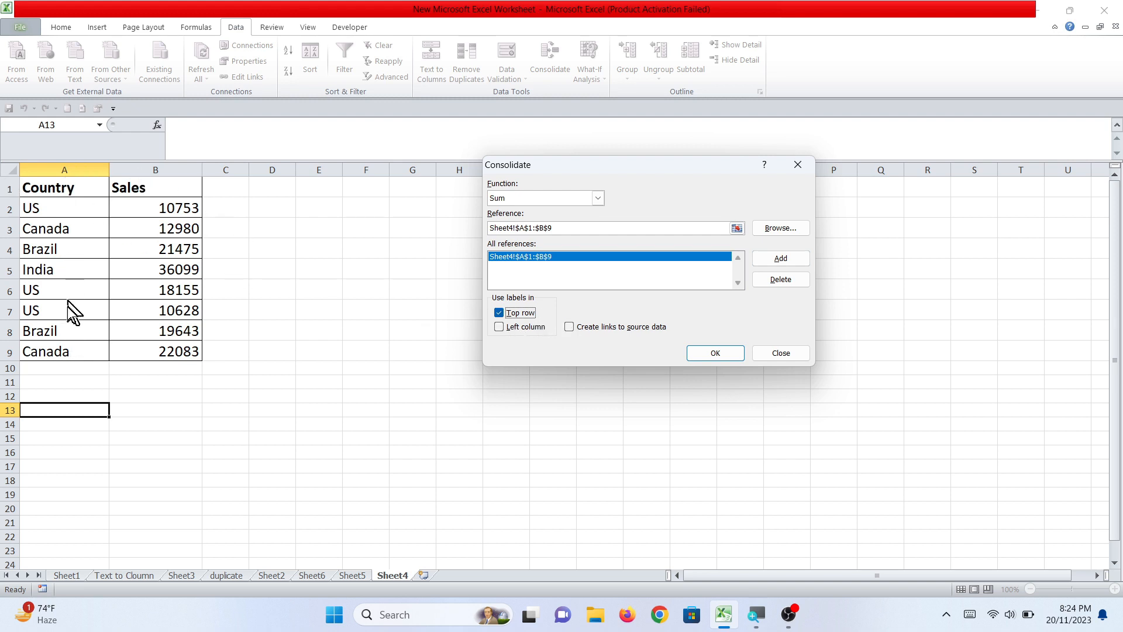
left_click(526, 328)
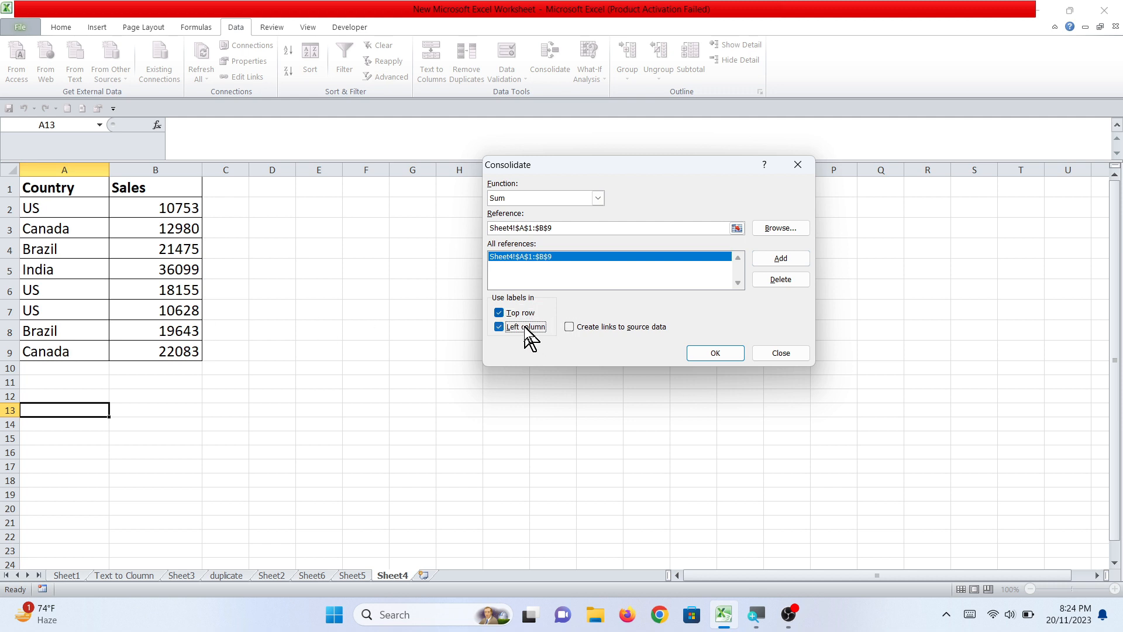
left_click(717, 353)
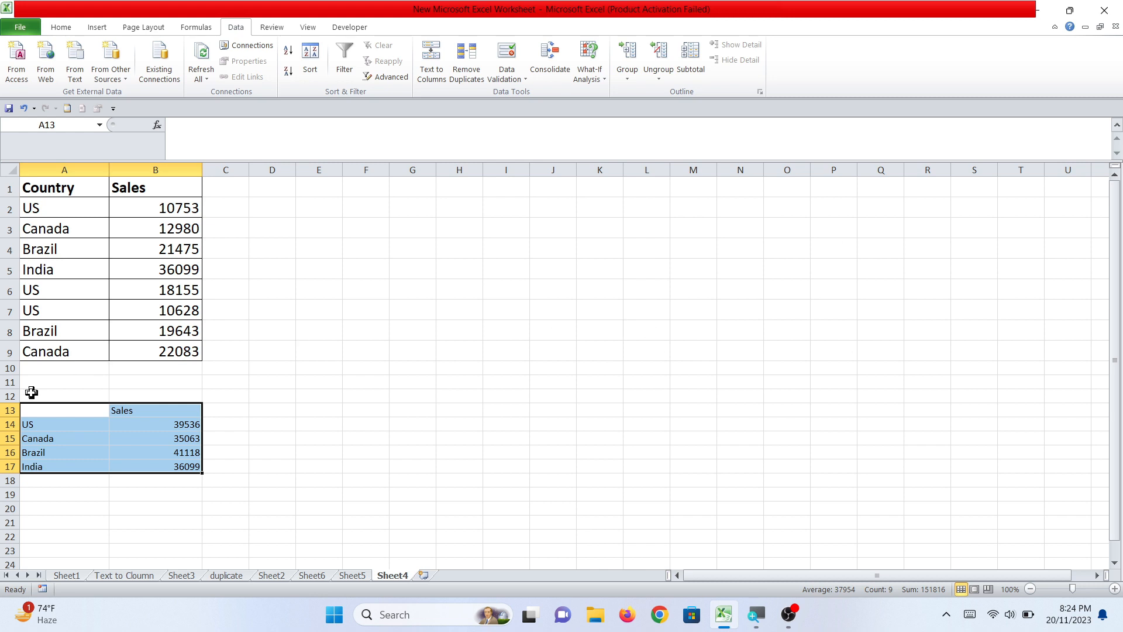
Try to run the country sales consolidation at cell A15 of Sheet4 with links to the source data
left_click(54, 434)
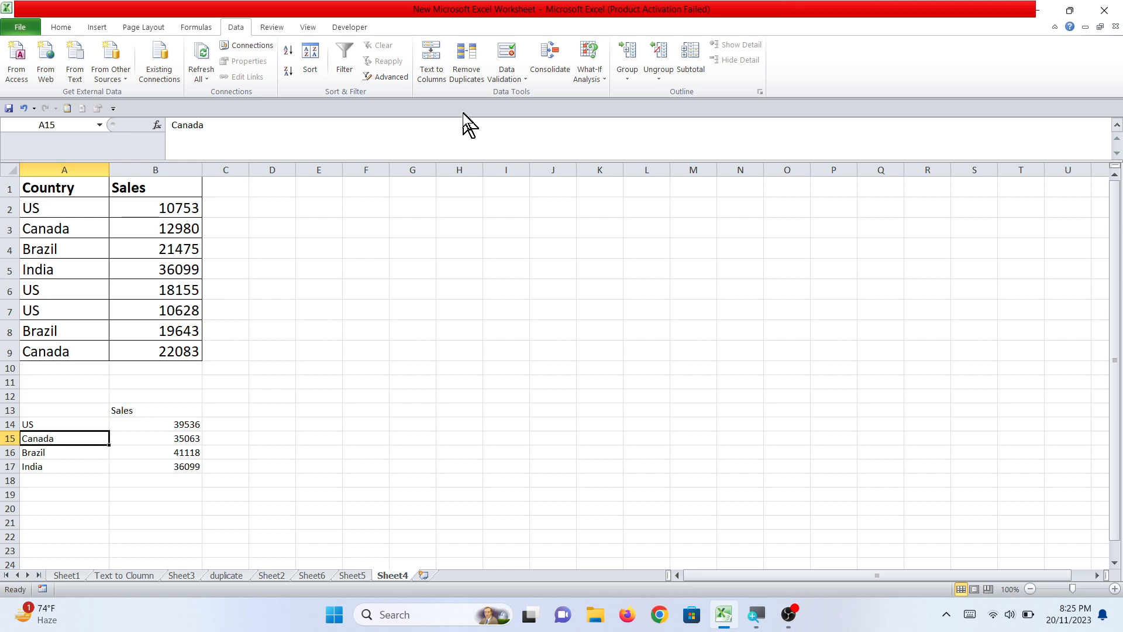
left_click(547, 82)
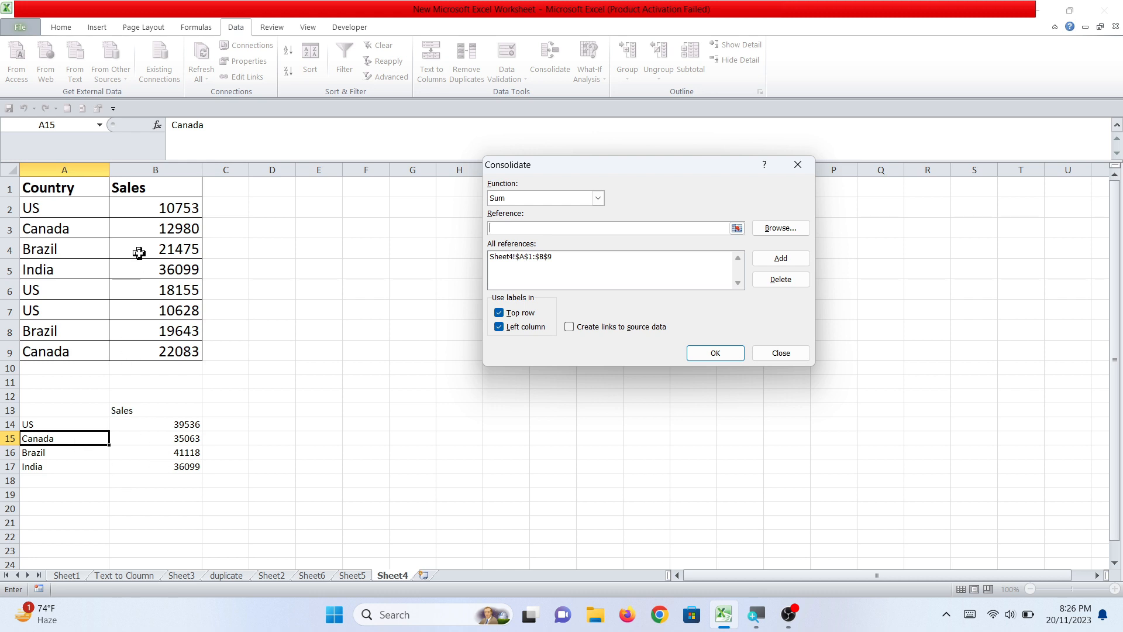
left_click(570, 326)
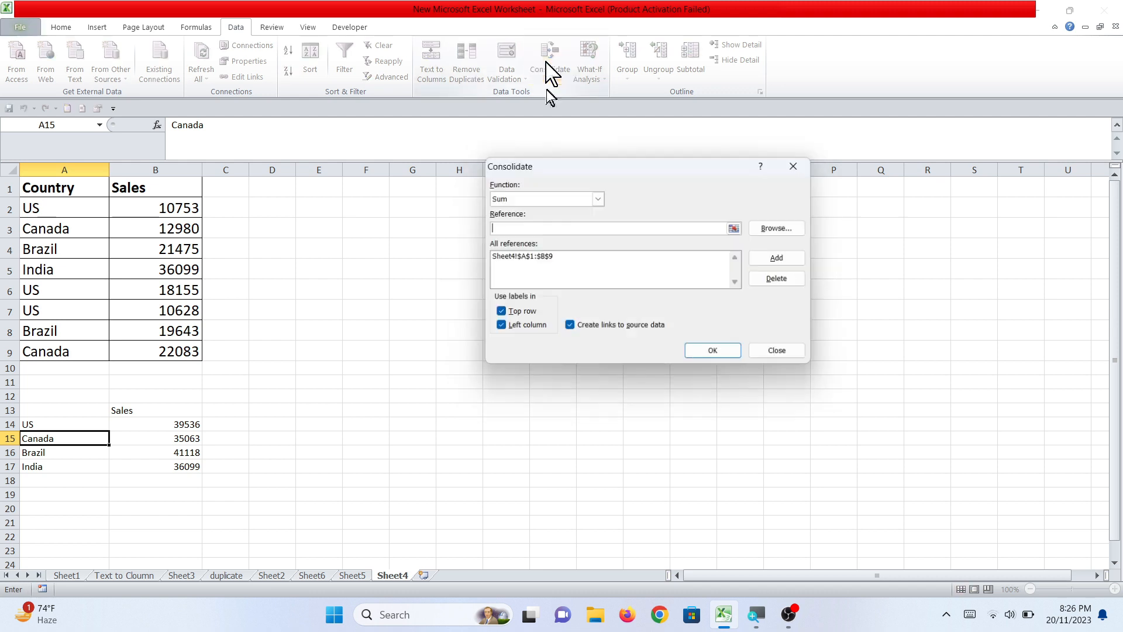
left_click(718, 356)
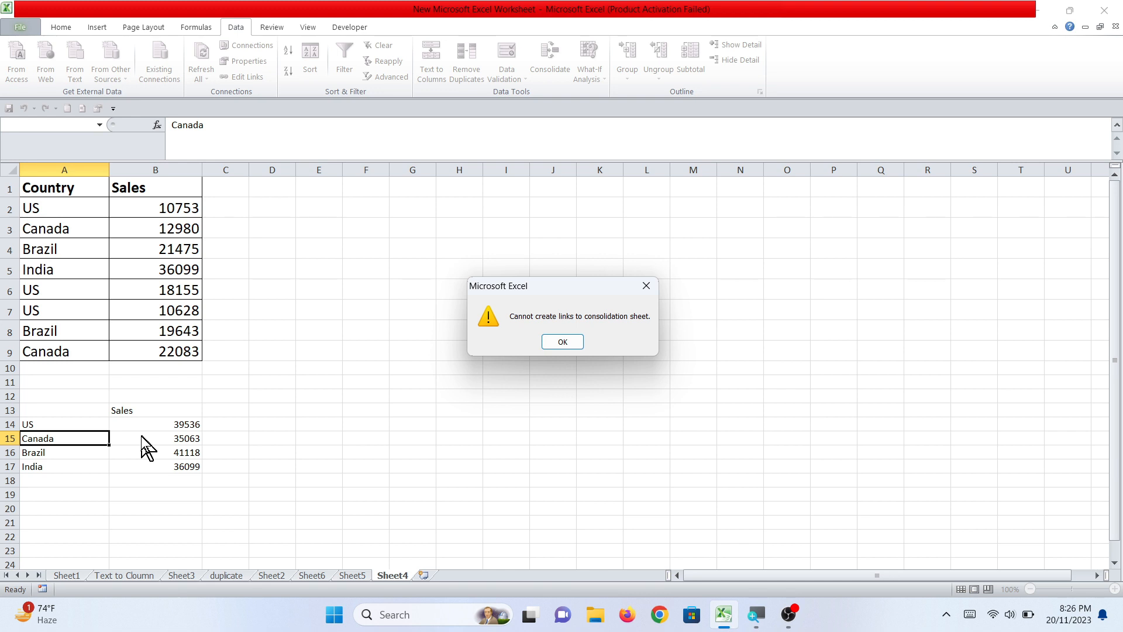
left_click(560, 342)
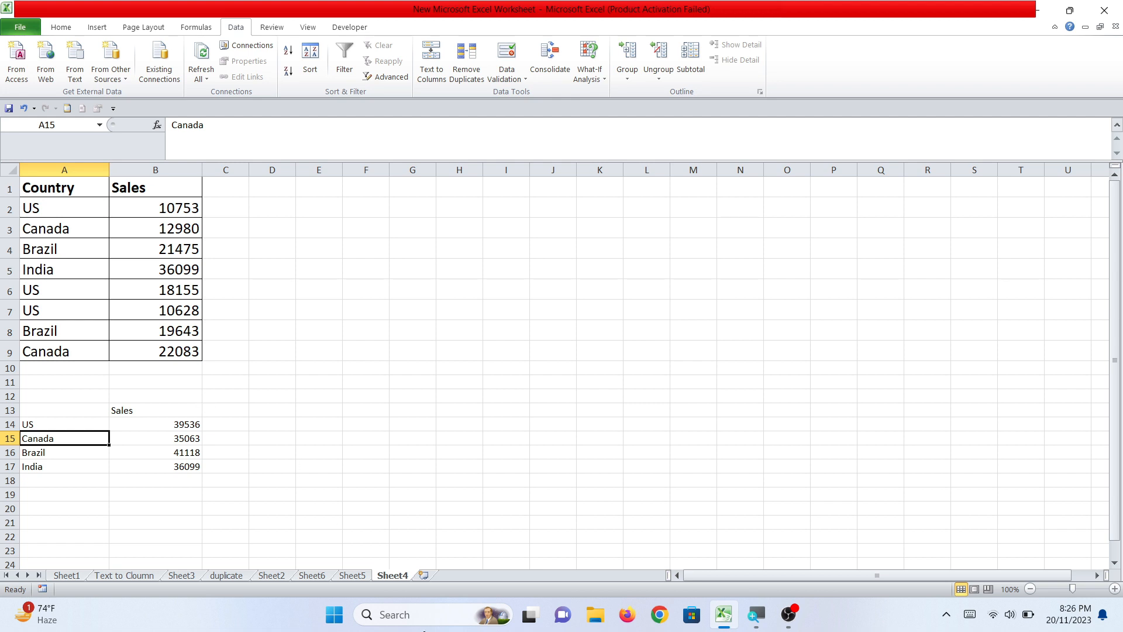
Insert a new worksheet, start a Sum consolidation at its cell A1, and add range A1:B9 on Sheet4 as the reference
left_click(424, 577)
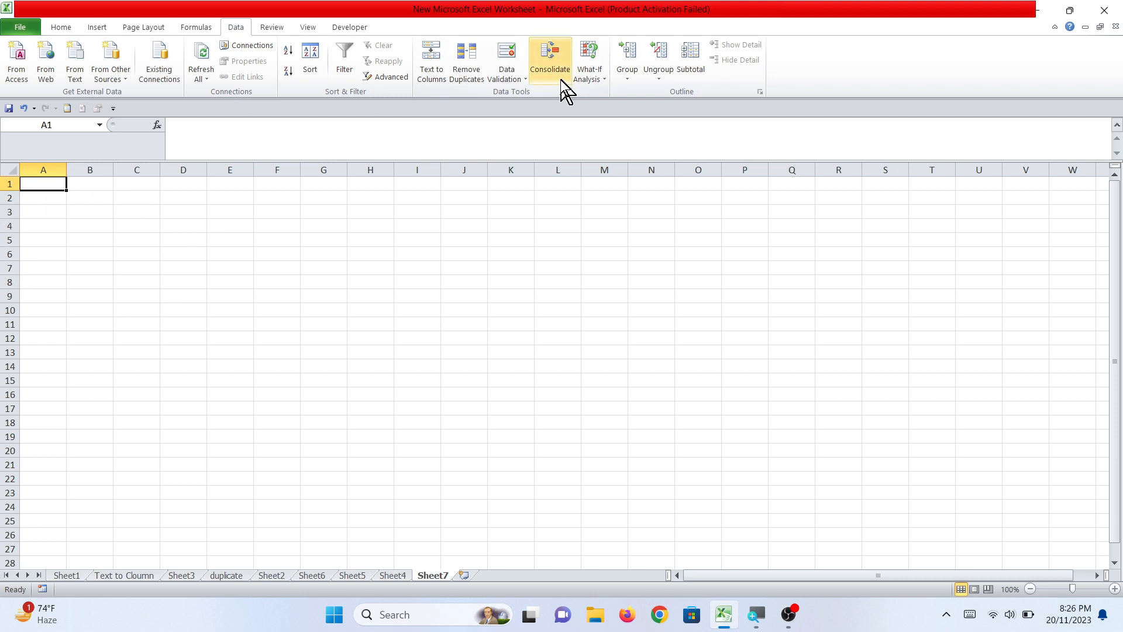
left_click(543, 69)
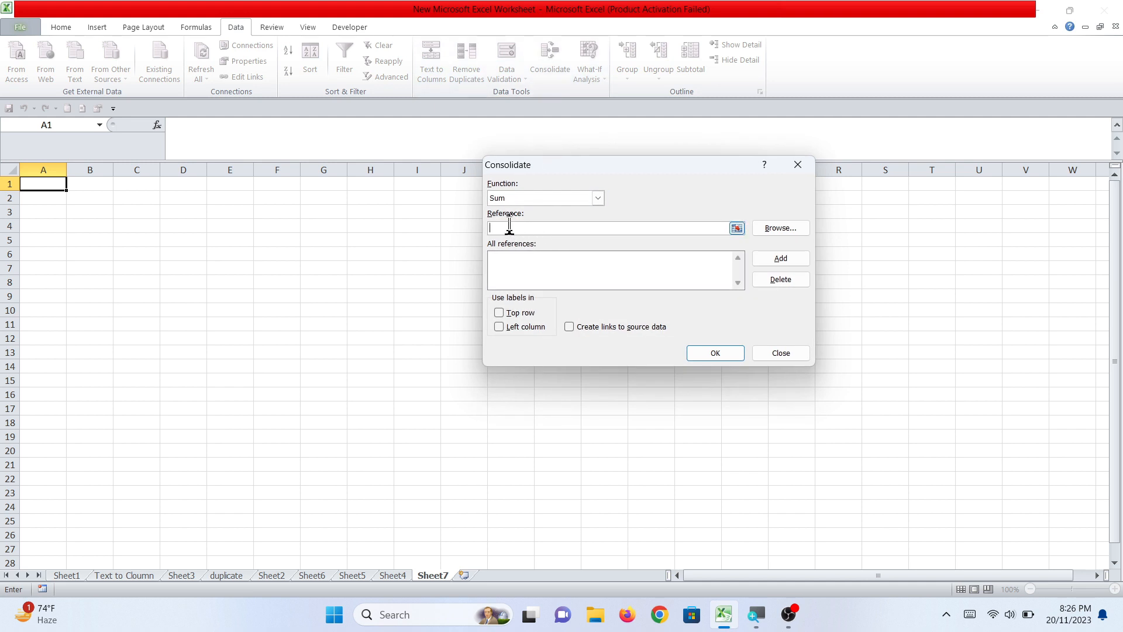
left_click(392, 576)
left_click_drag(53, 186, 165, 351)
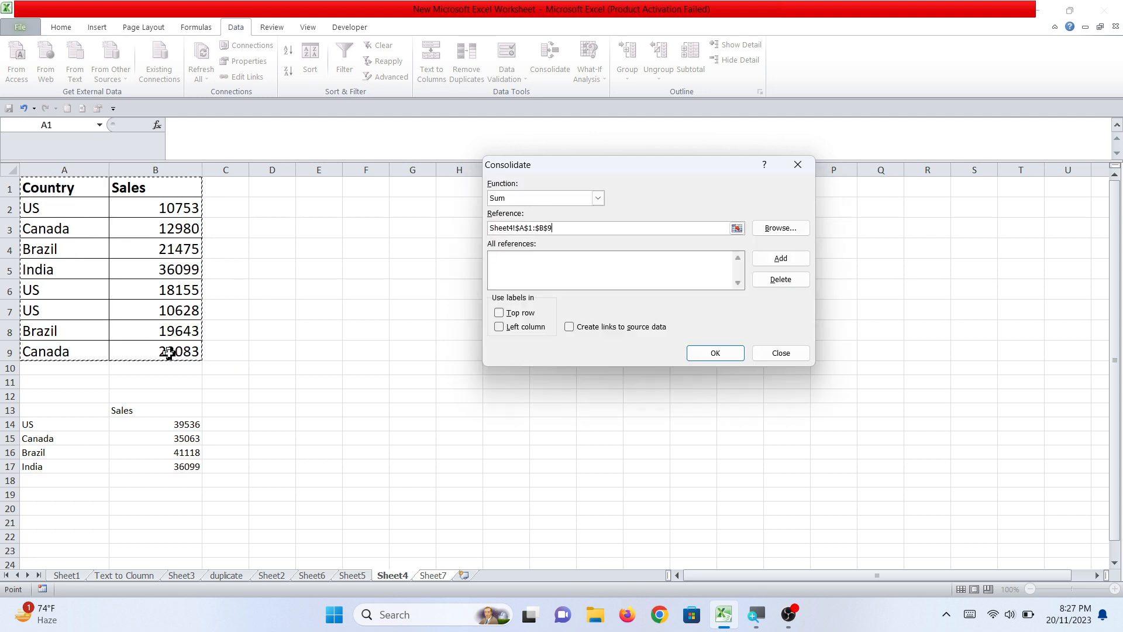
left_click(779, 258)
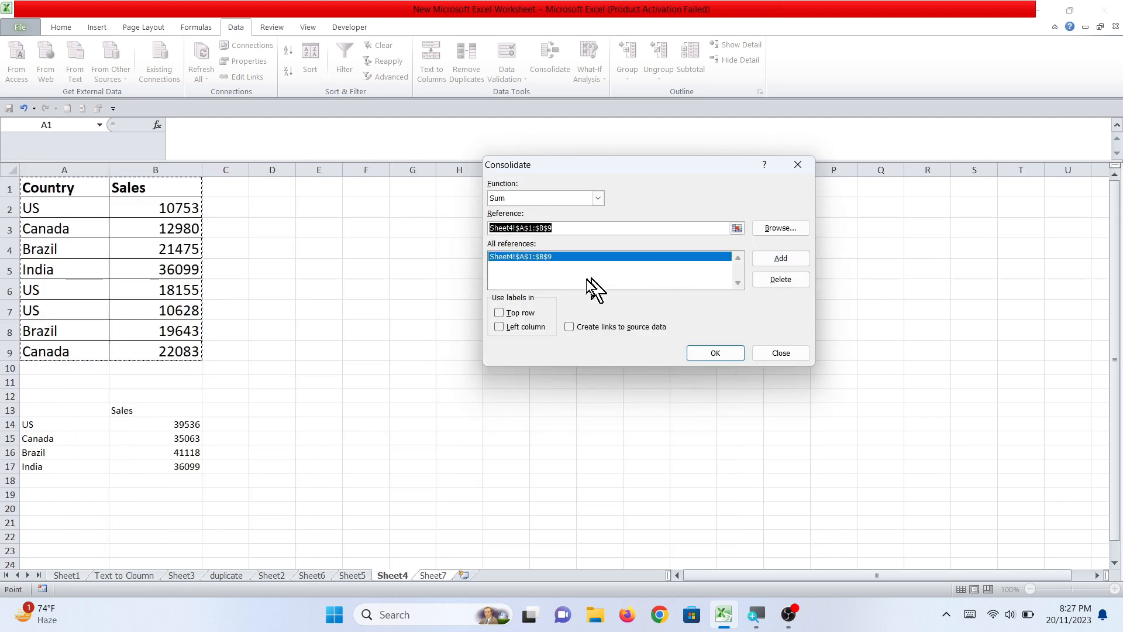
Use labels in the top row and left column, create links to the source data, and run the consolidation
left_click(524, 313)
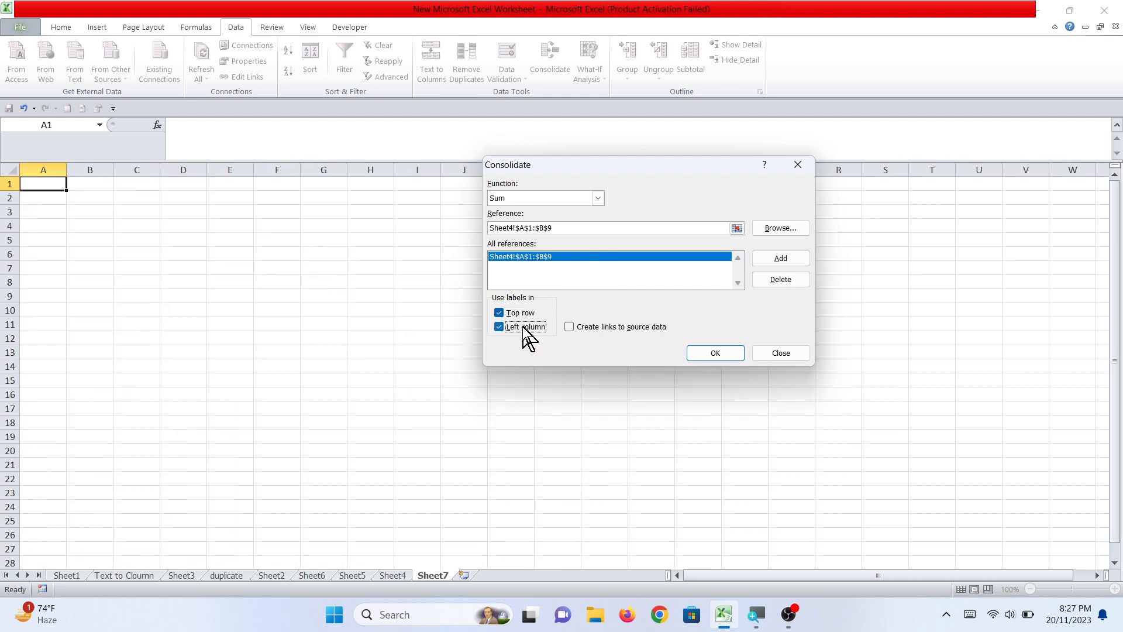
left_click(569, 327)
left_click(714, 353)
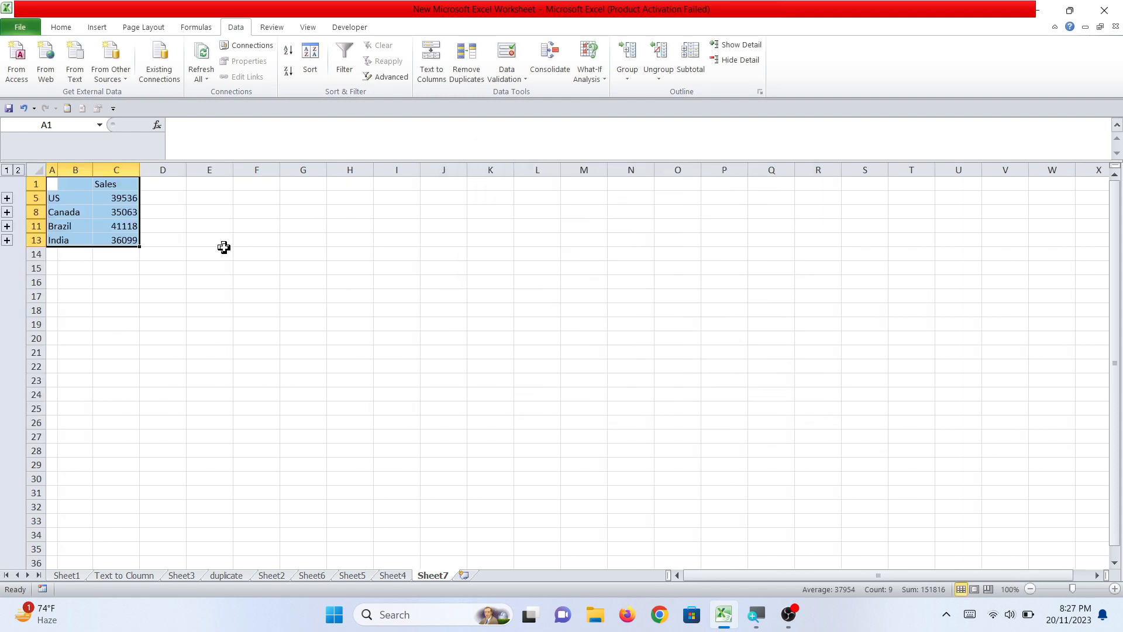
Widen columns A and B of the linked consolidation, and expand and collapse the US group to view its source rows
left_click(114, 235)
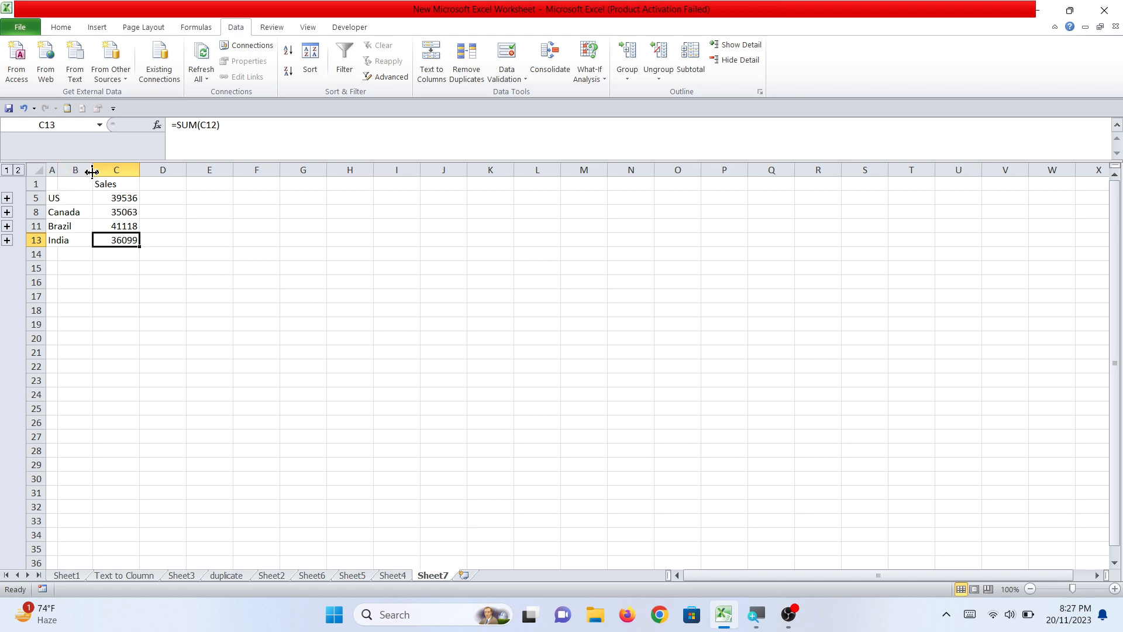
left_click_drag(93, 170, 138, 175)
left_click_drag(57, 170, 96, 174)
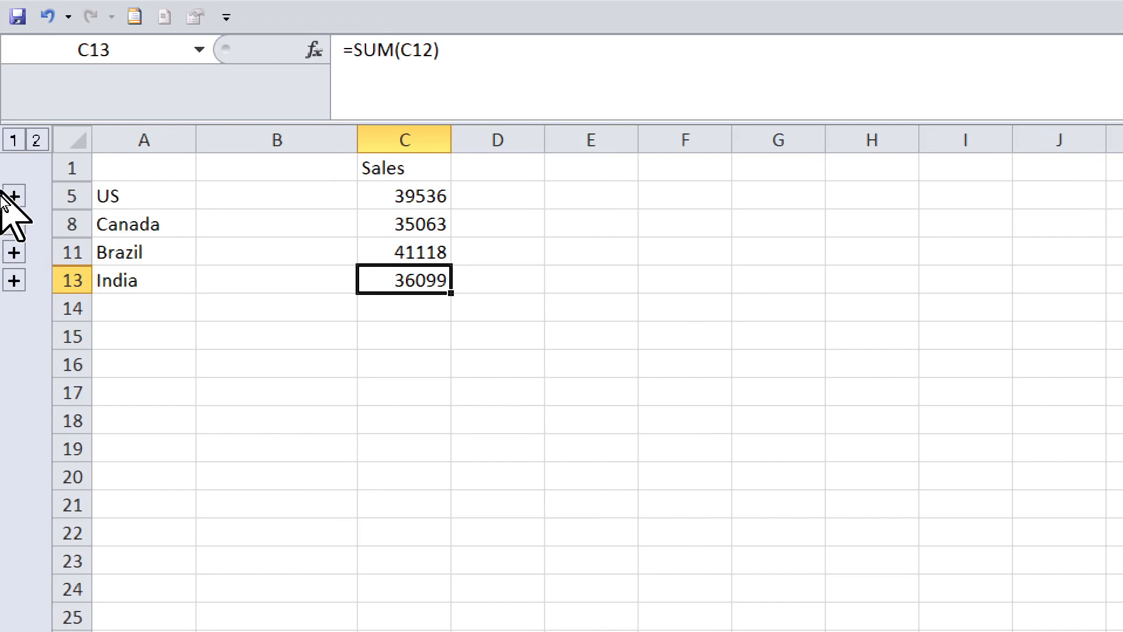
left_click(7, 197)
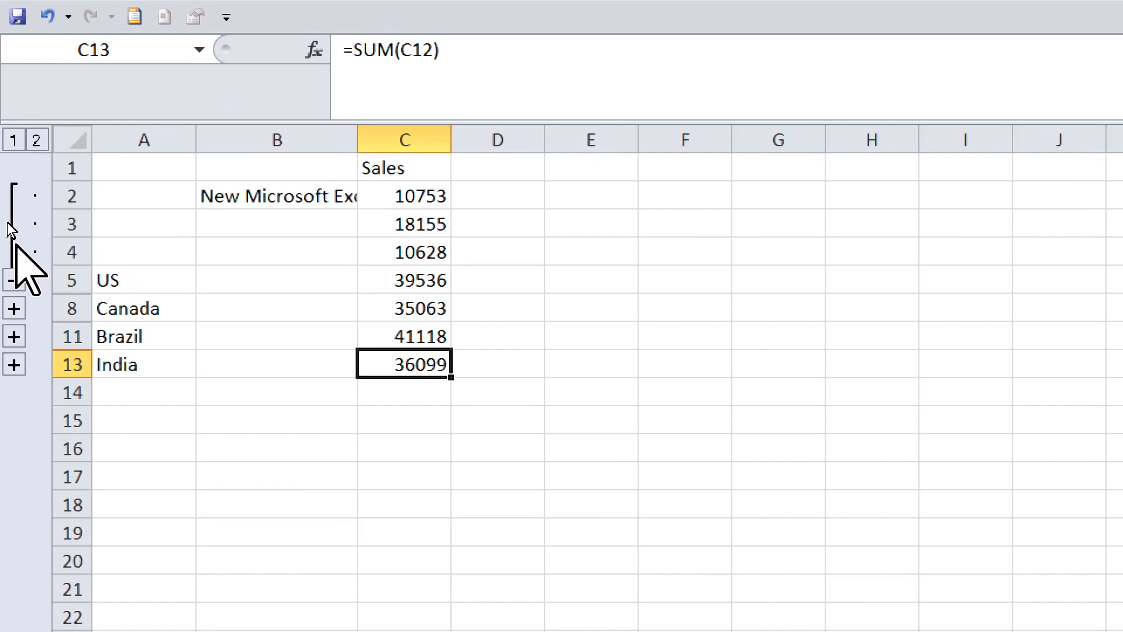
left_click(14, 280)
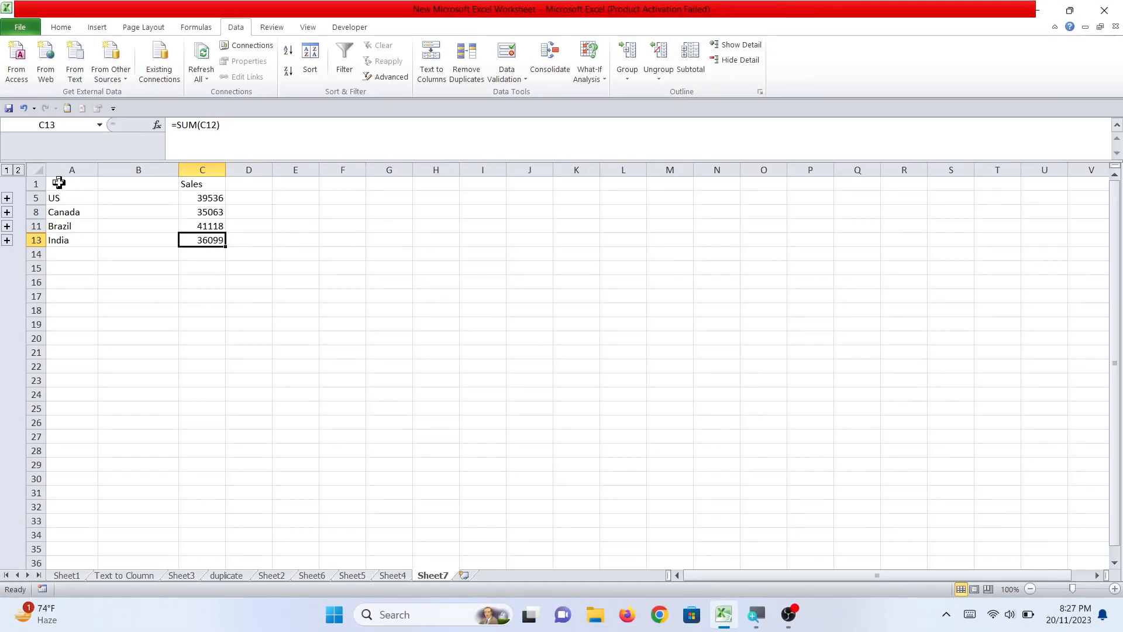
Ungroup the rows of the consolidated country sales table, range A1:C13
left_click(58, 183, "shift")
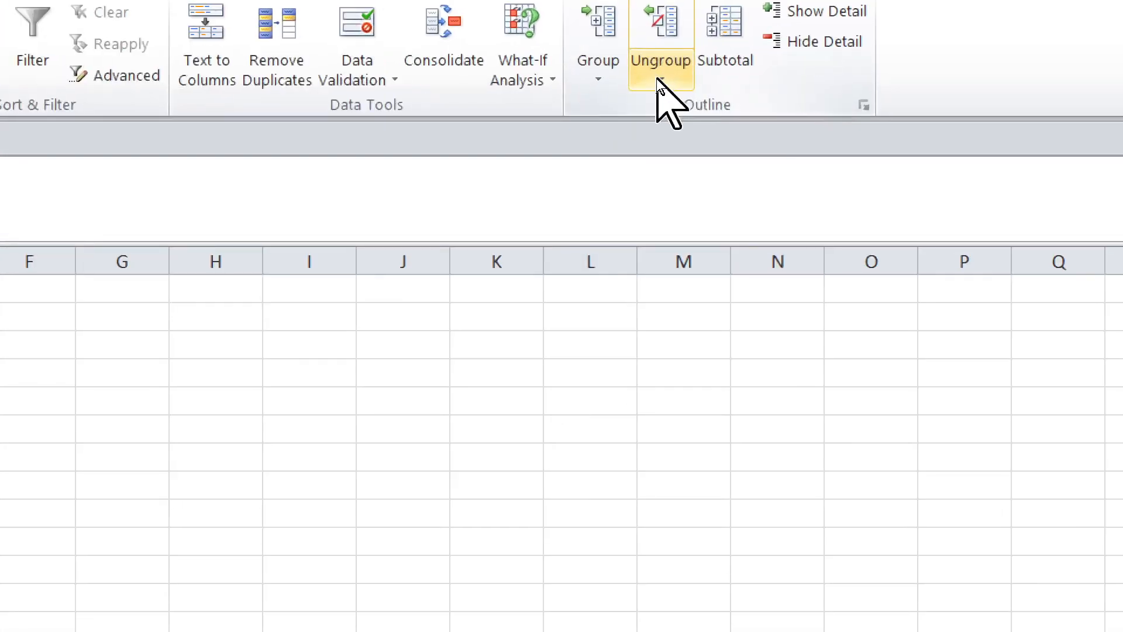
left_click(657, 79)
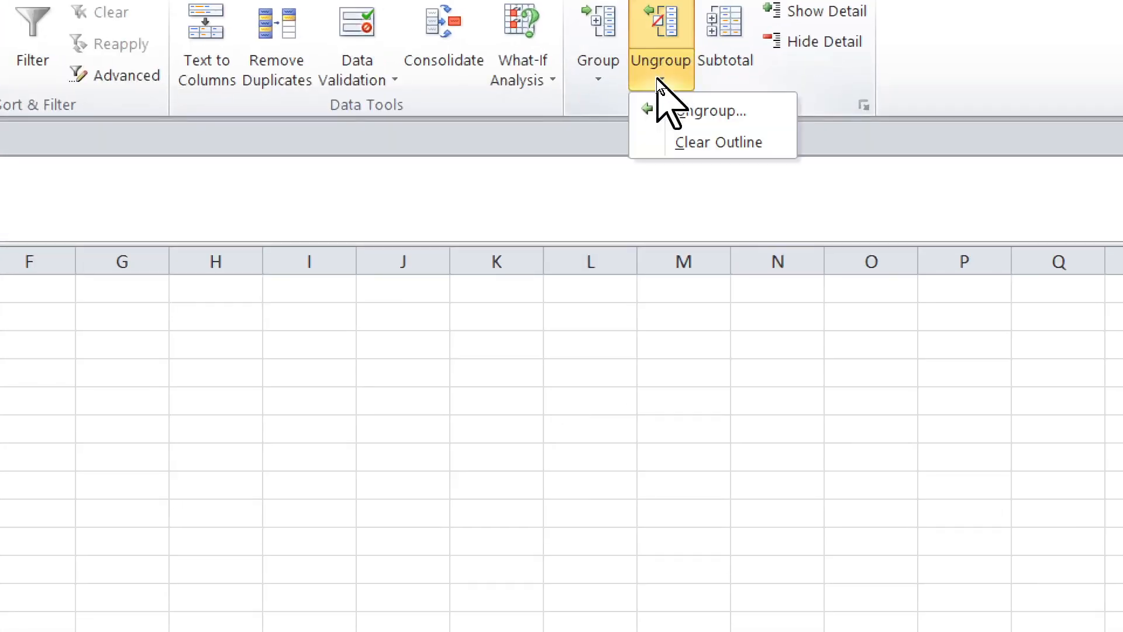
left_click(687, 105)
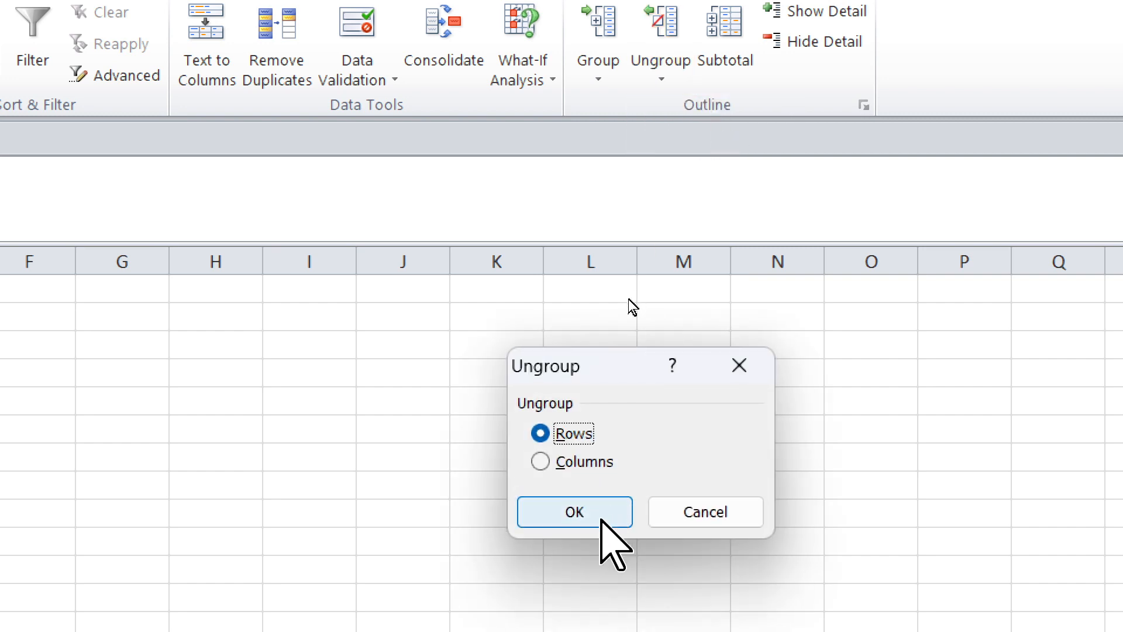
left_click(602, 518)
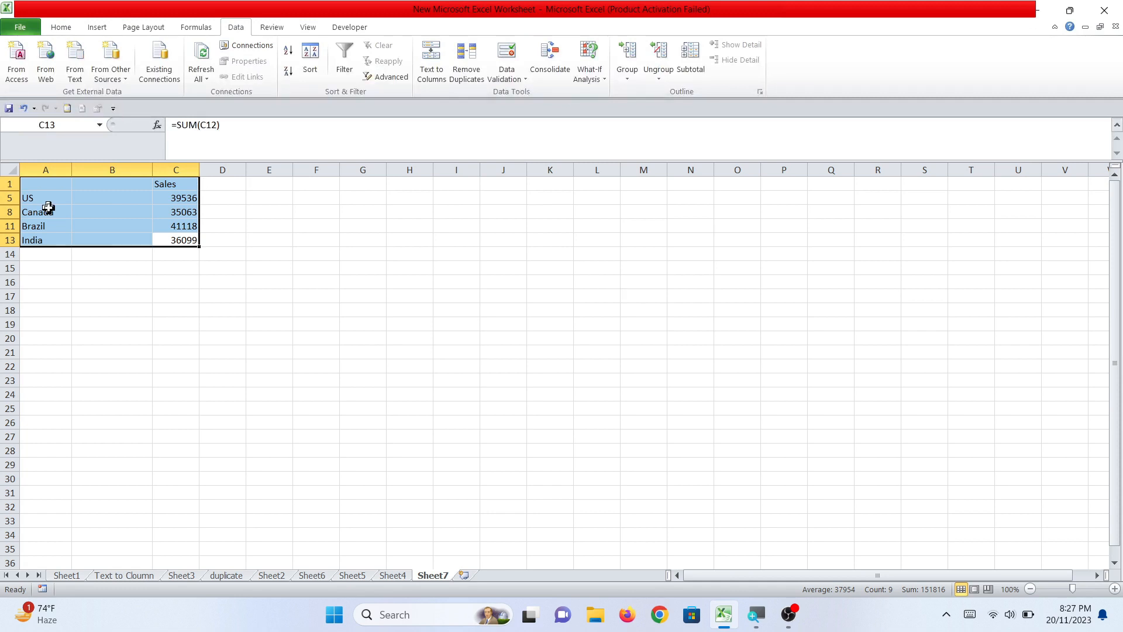
Delete the empty column B between the country names and the sales totals on Sheet7
left_click(48, 207)
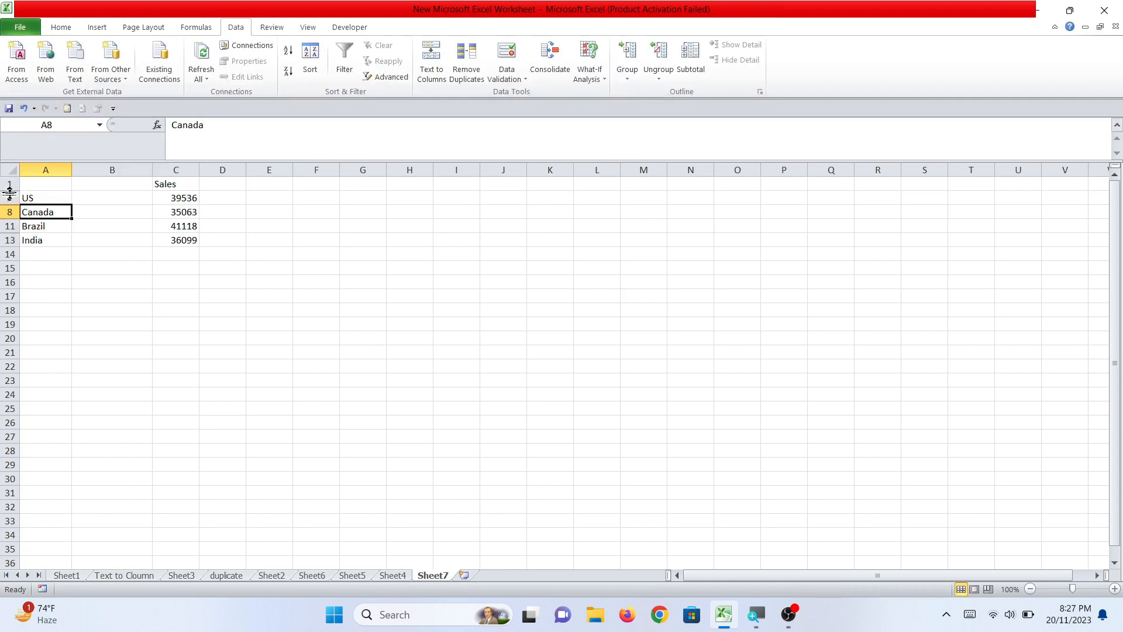
left_click(99, 165)
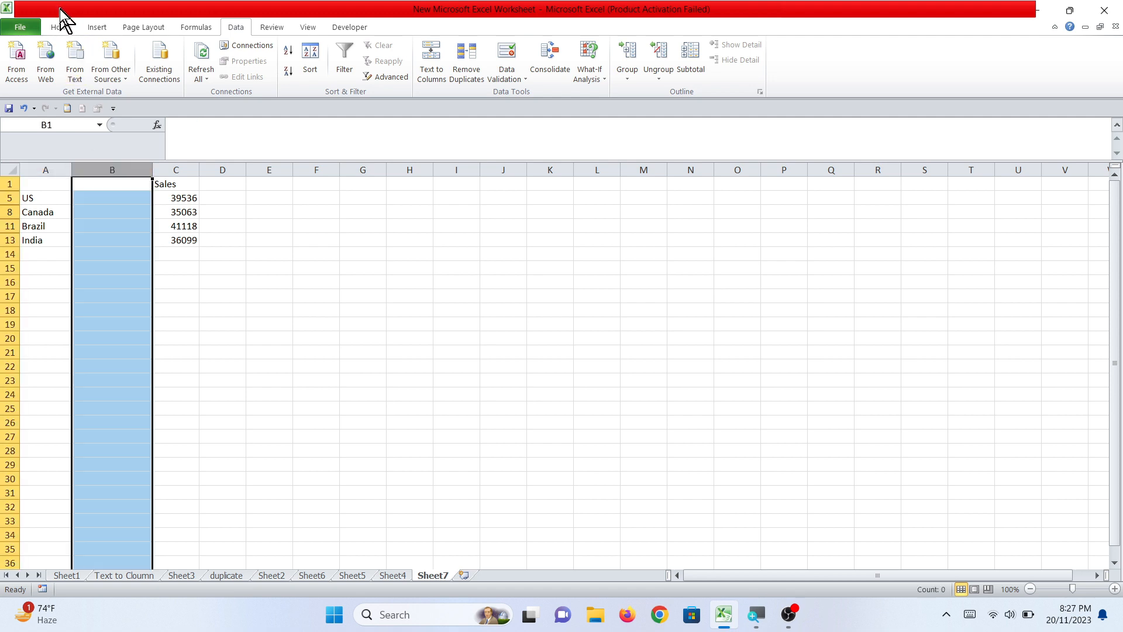
left_click(59, 28)
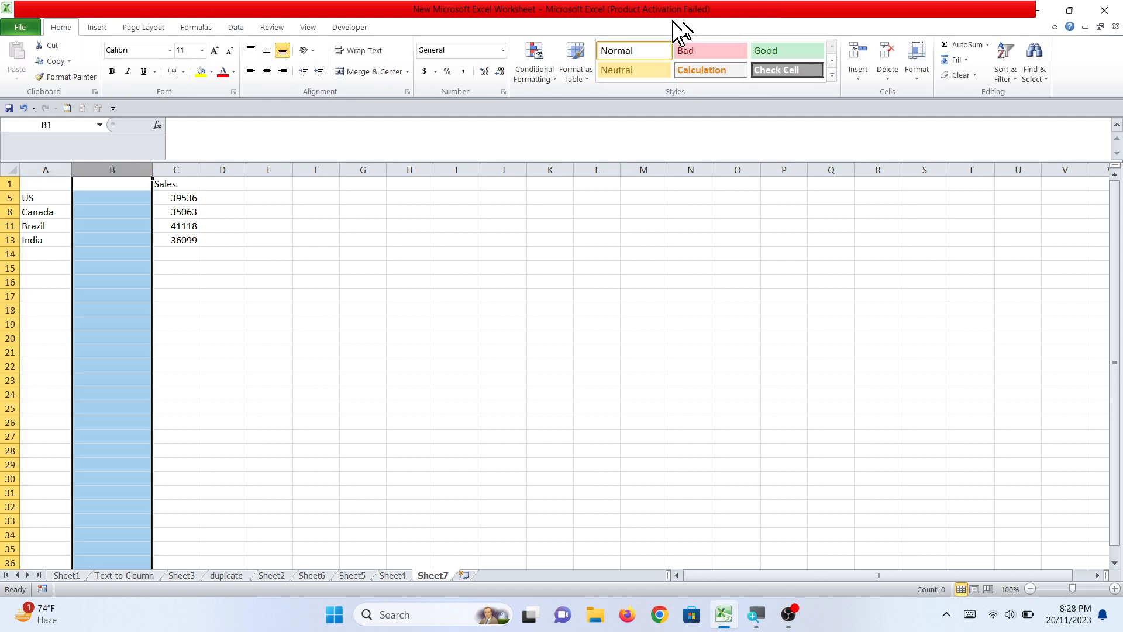
left_click(881, 79)
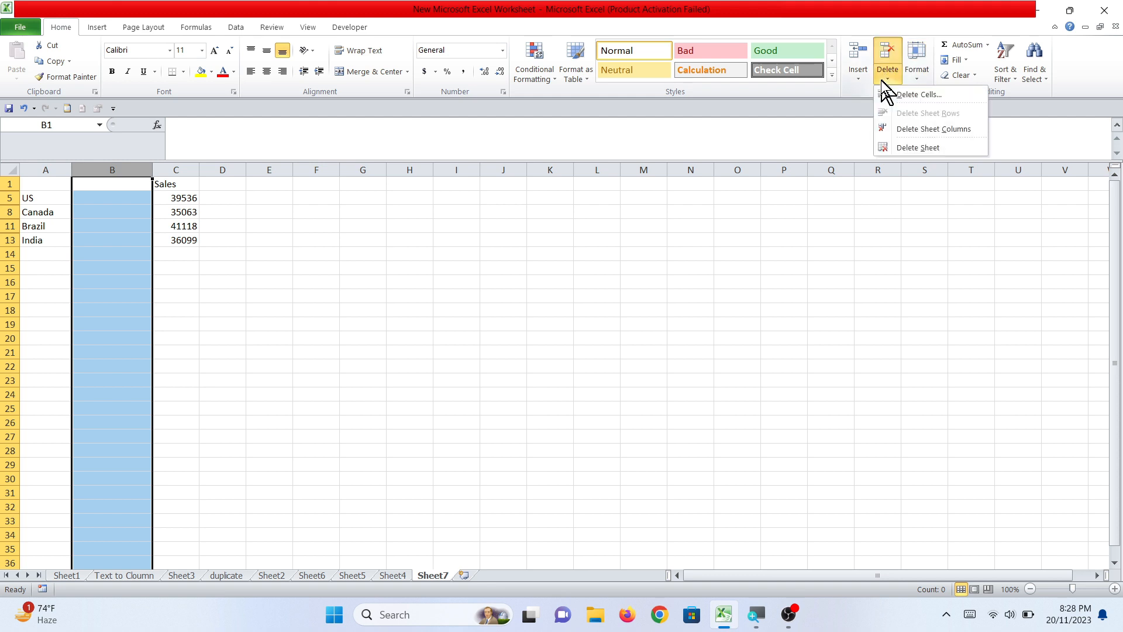
left_click(917, 133)
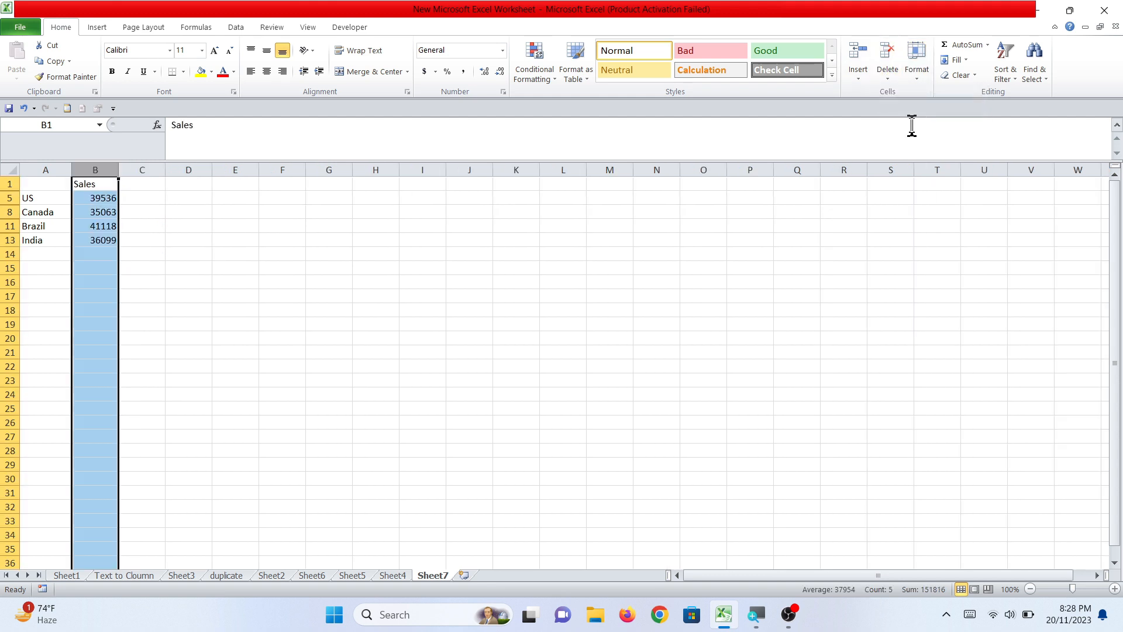
left_click(50, 223)
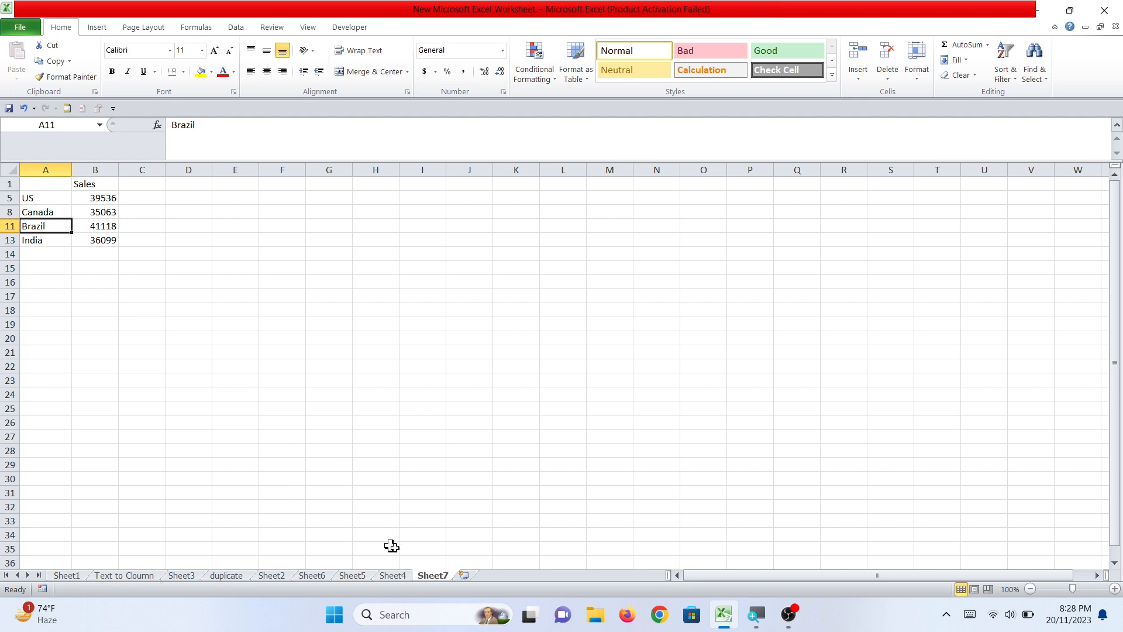
On Sheet4, set the three US sales values in B2, B6 and B7 to 1, 2 and 3
left_click(400, 577)
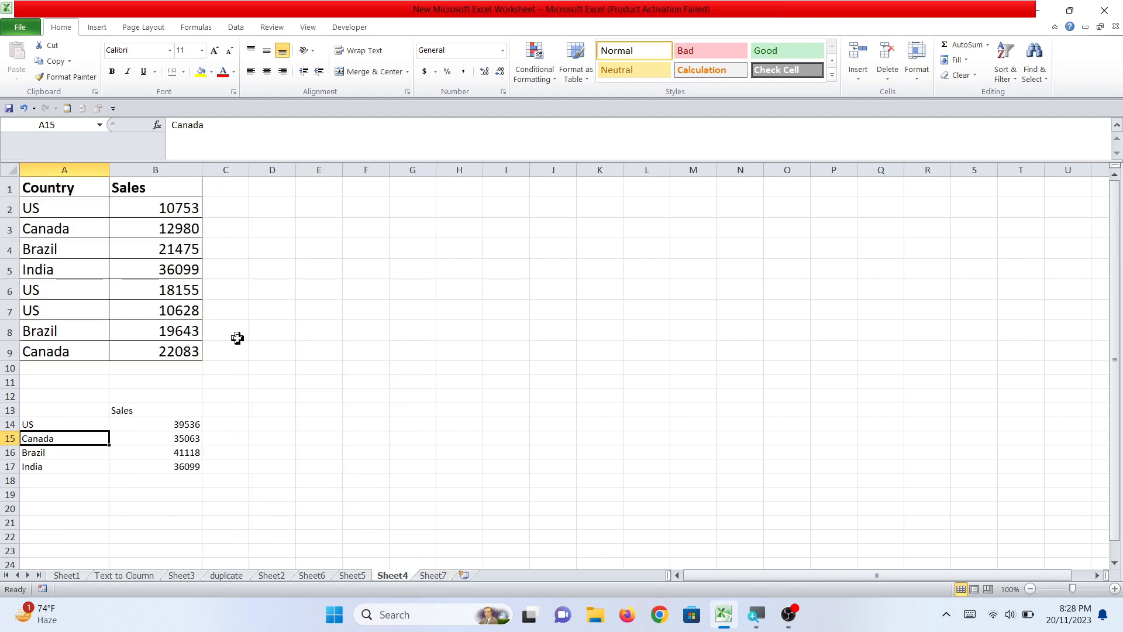
left_click(164, 208)
type("1")
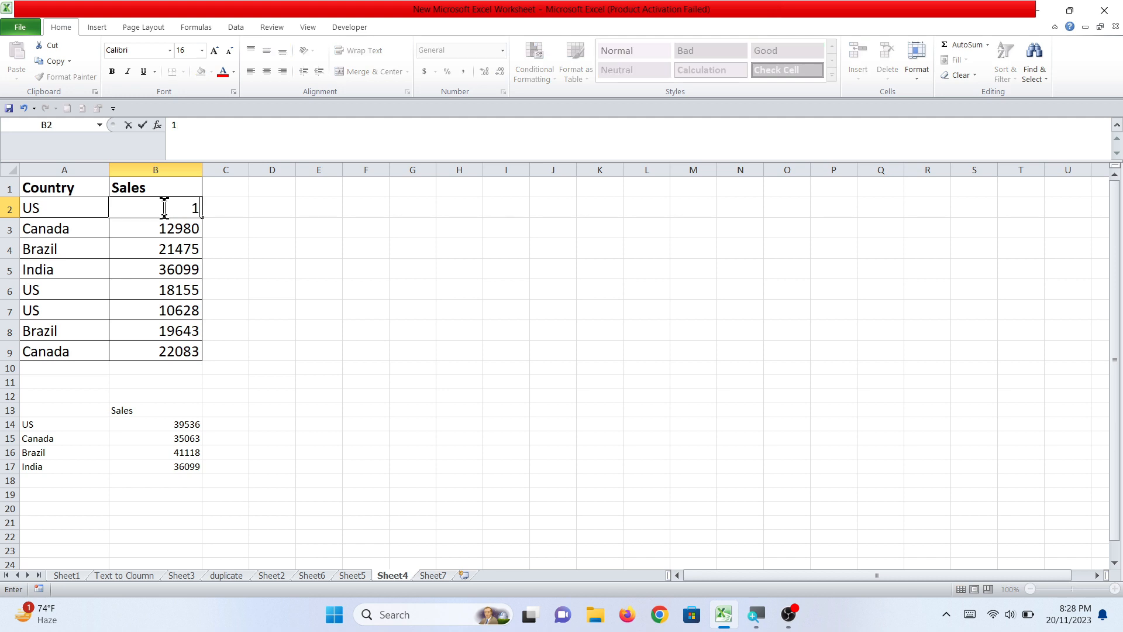
key("Return")
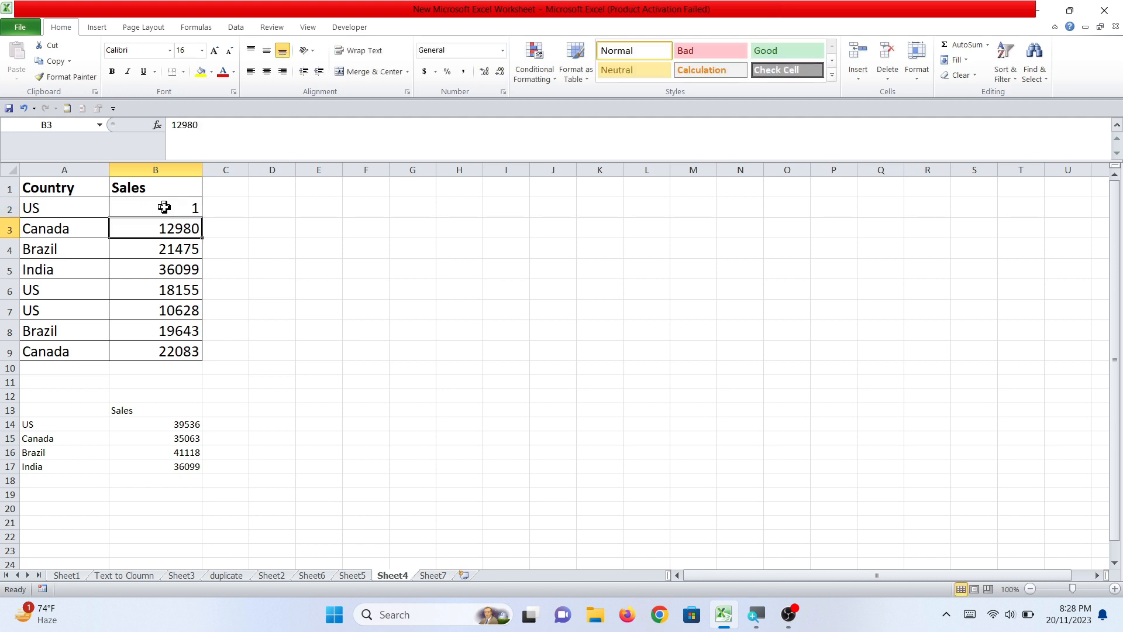
left_click(173, 287)
type("2")
key("Return")
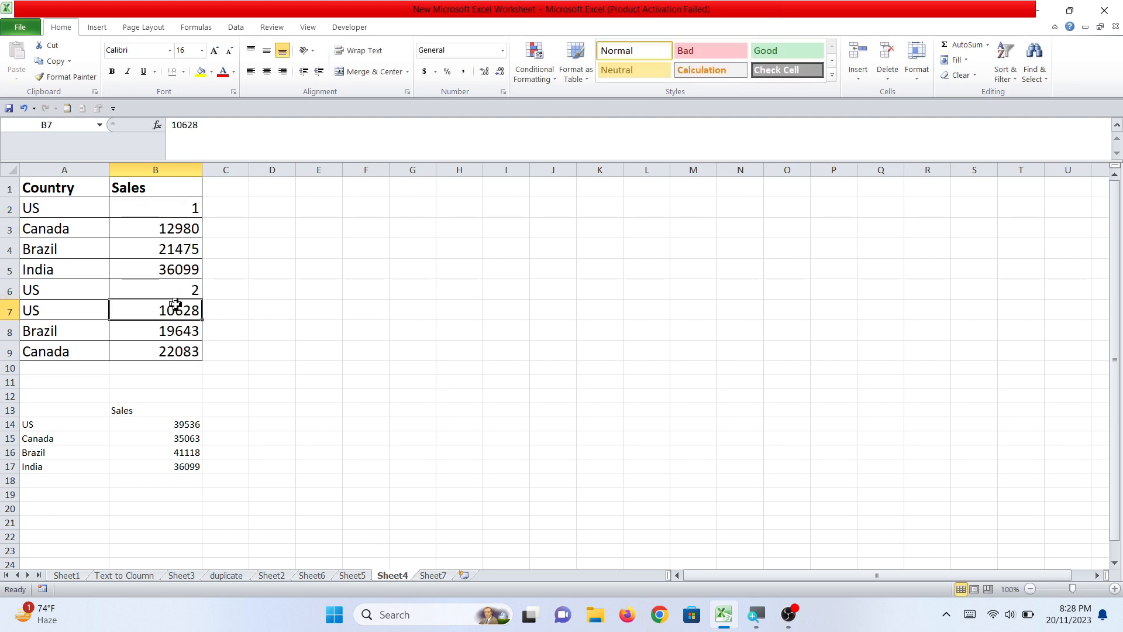
type("3")
key("Return")
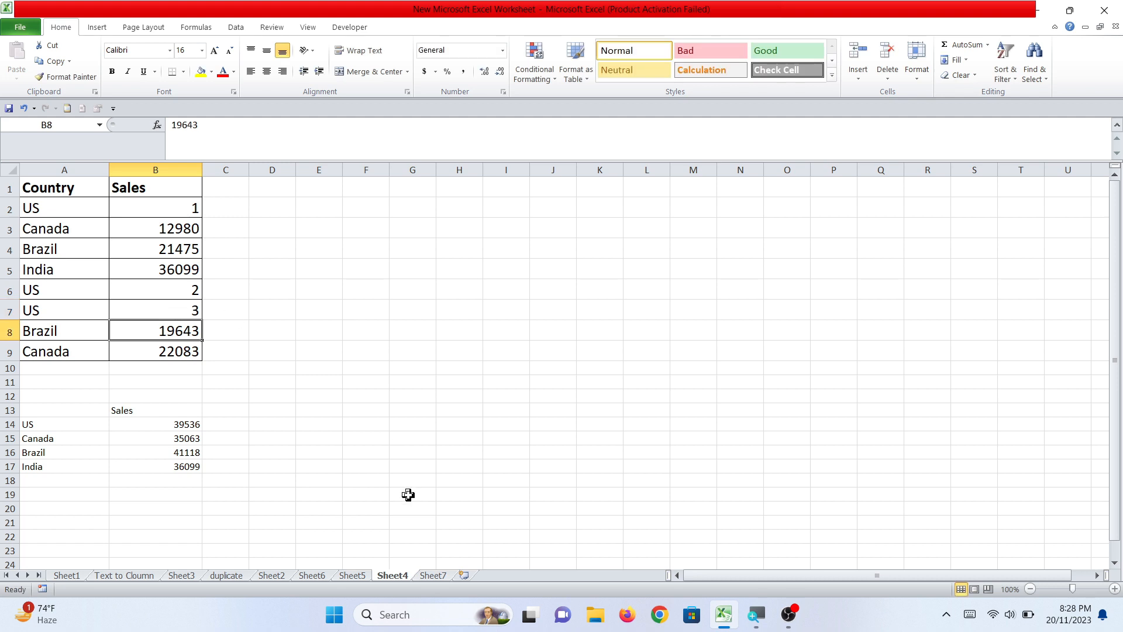
Check the linked US sales total in cell B5 on Sheet7, and return to the source data on Sheet4
left_click(434, 574)
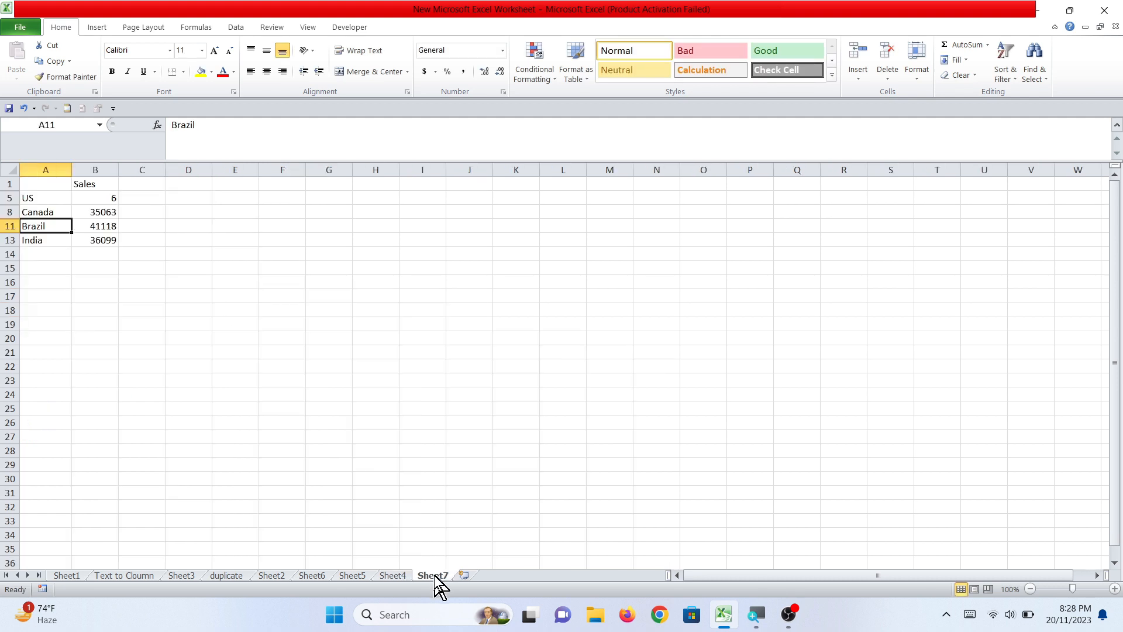
left_click(98, 198)
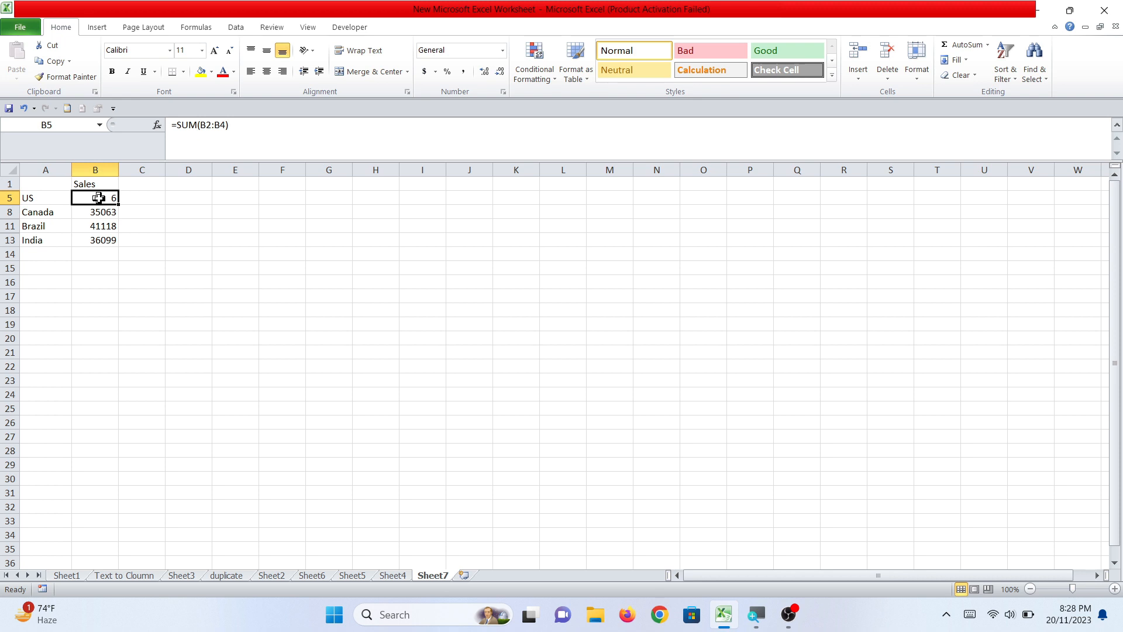
left_click(393, 575)
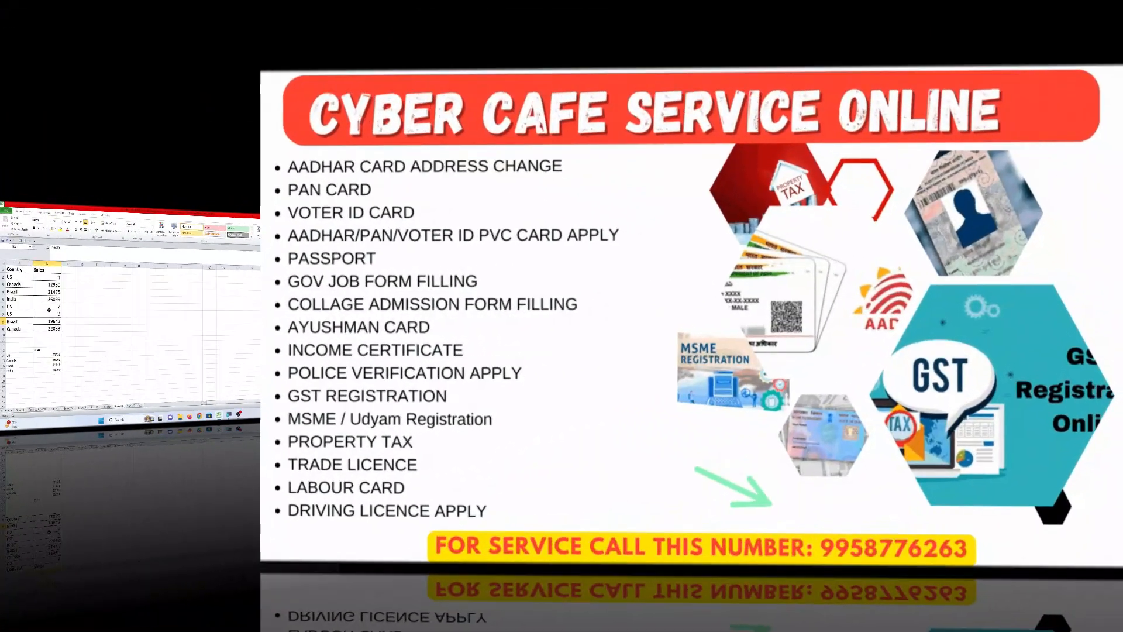